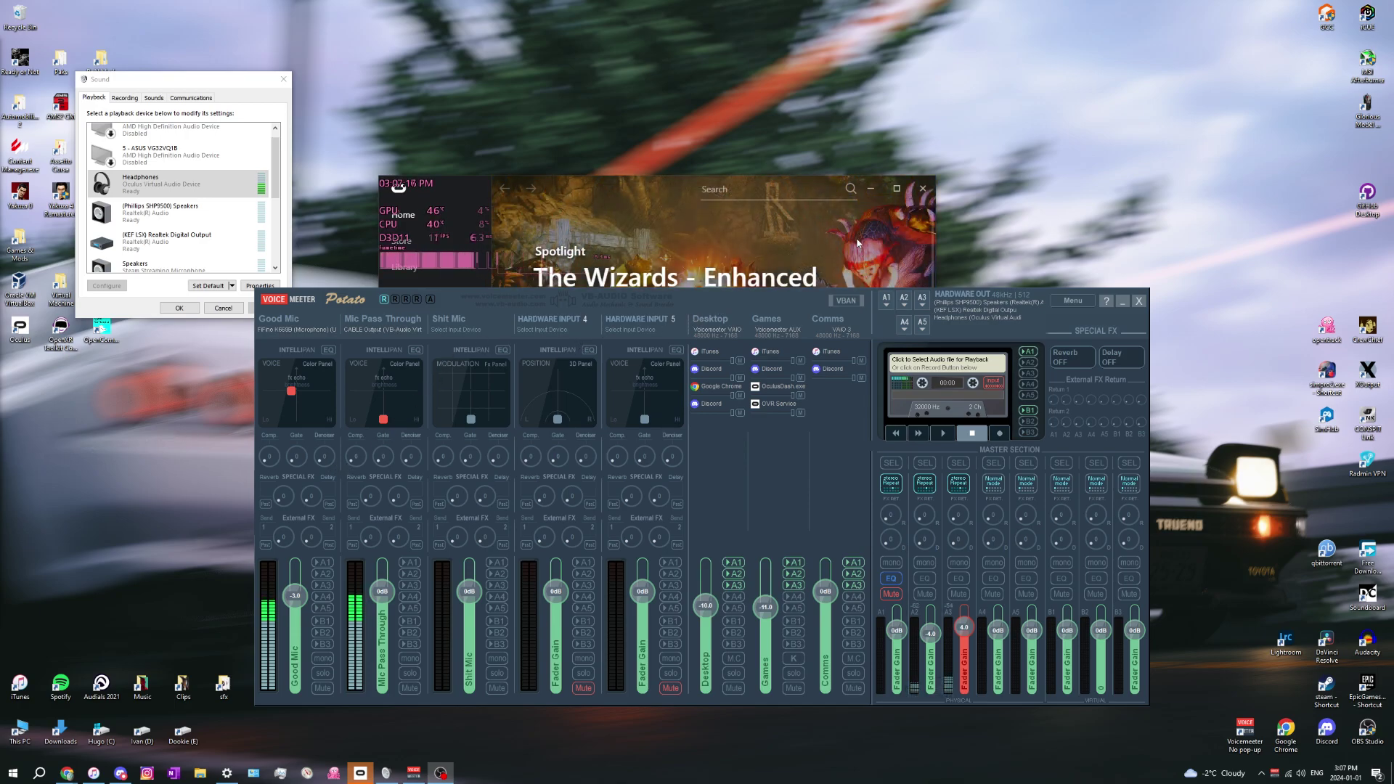
Close the Sound dialog and minimize the Oculus app, leaving only the Voicemeeter Potato mixer.
{"action": "left_click", "coordinate": [871, 190]}
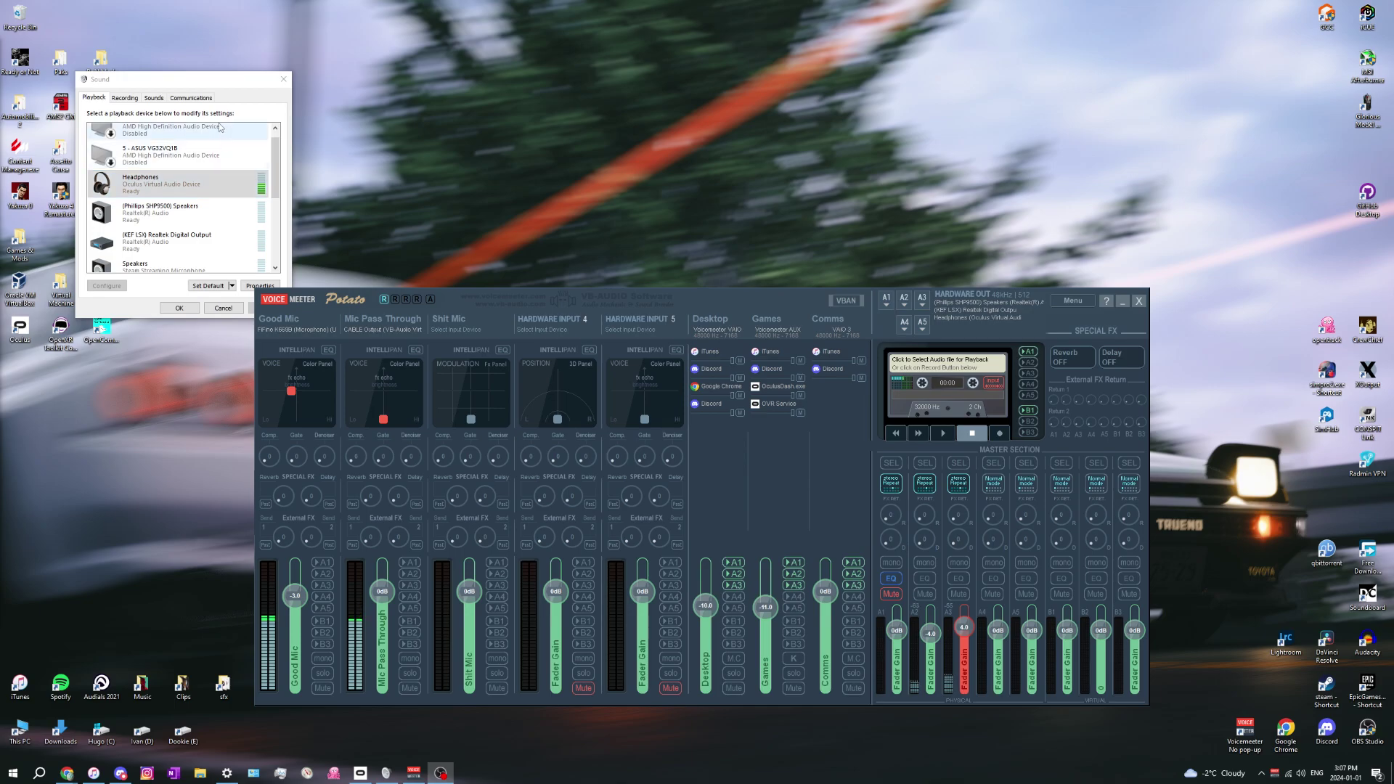
{"action": "left_click_drag", "start_coordinate": [206, 87], "coordinate": [212, 107]}
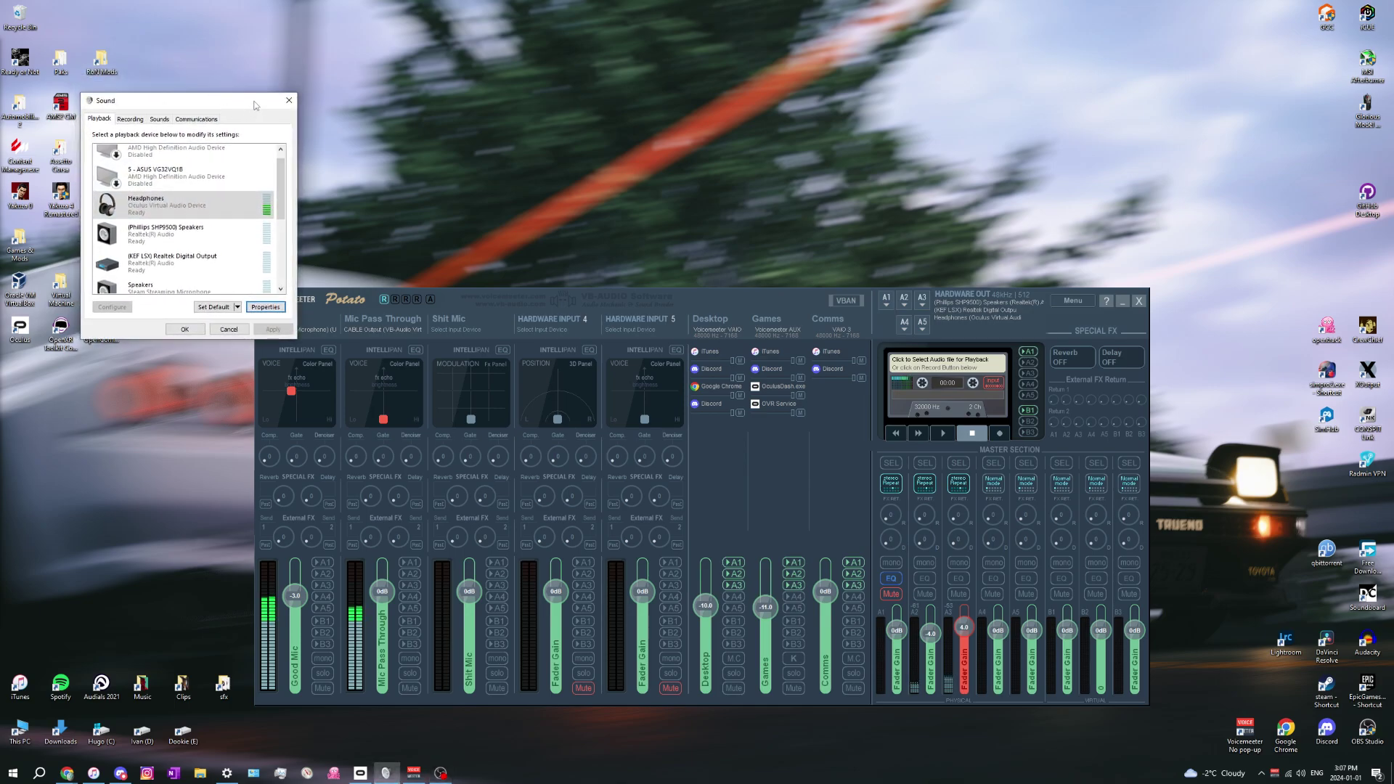
{"action": "left_click", "coordinate": [289, 99]}
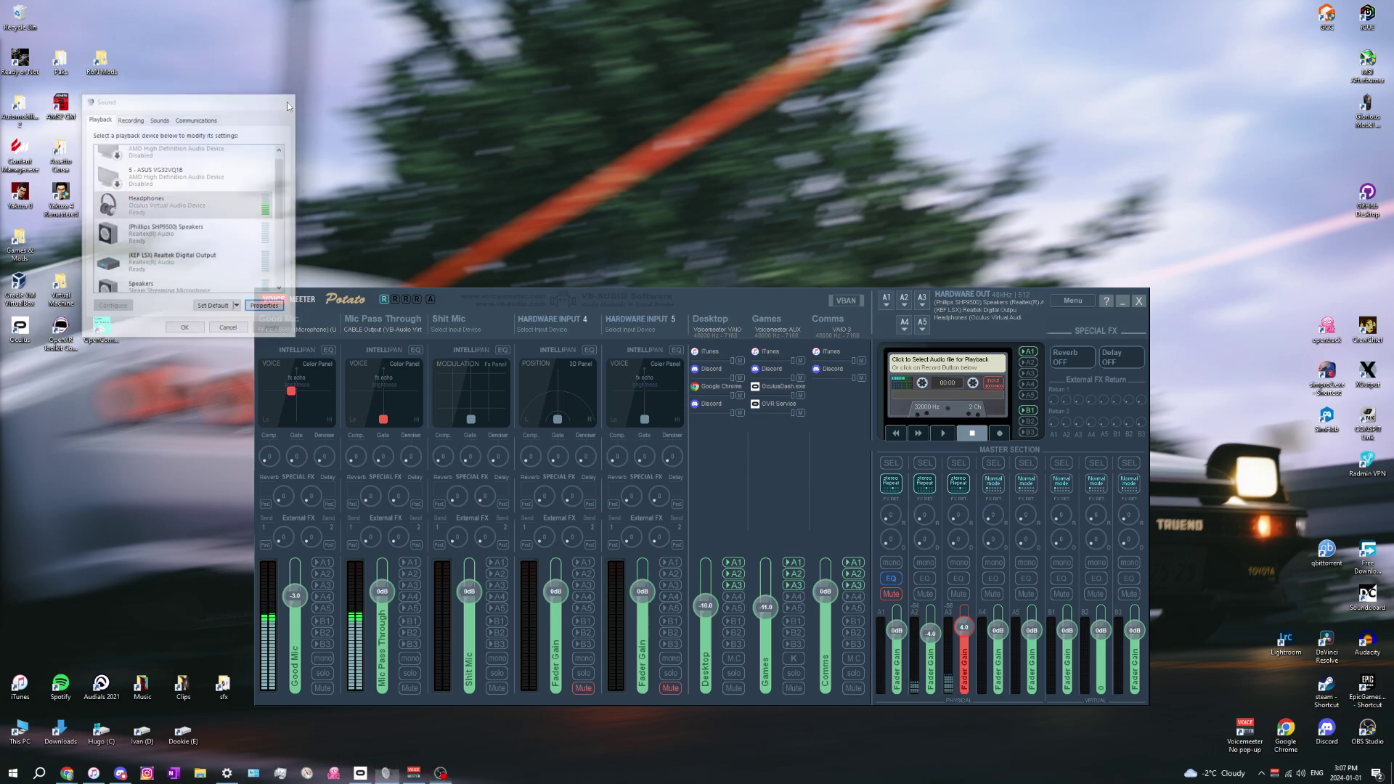
{"action": "left_click", "coordinate": [360, 772]}
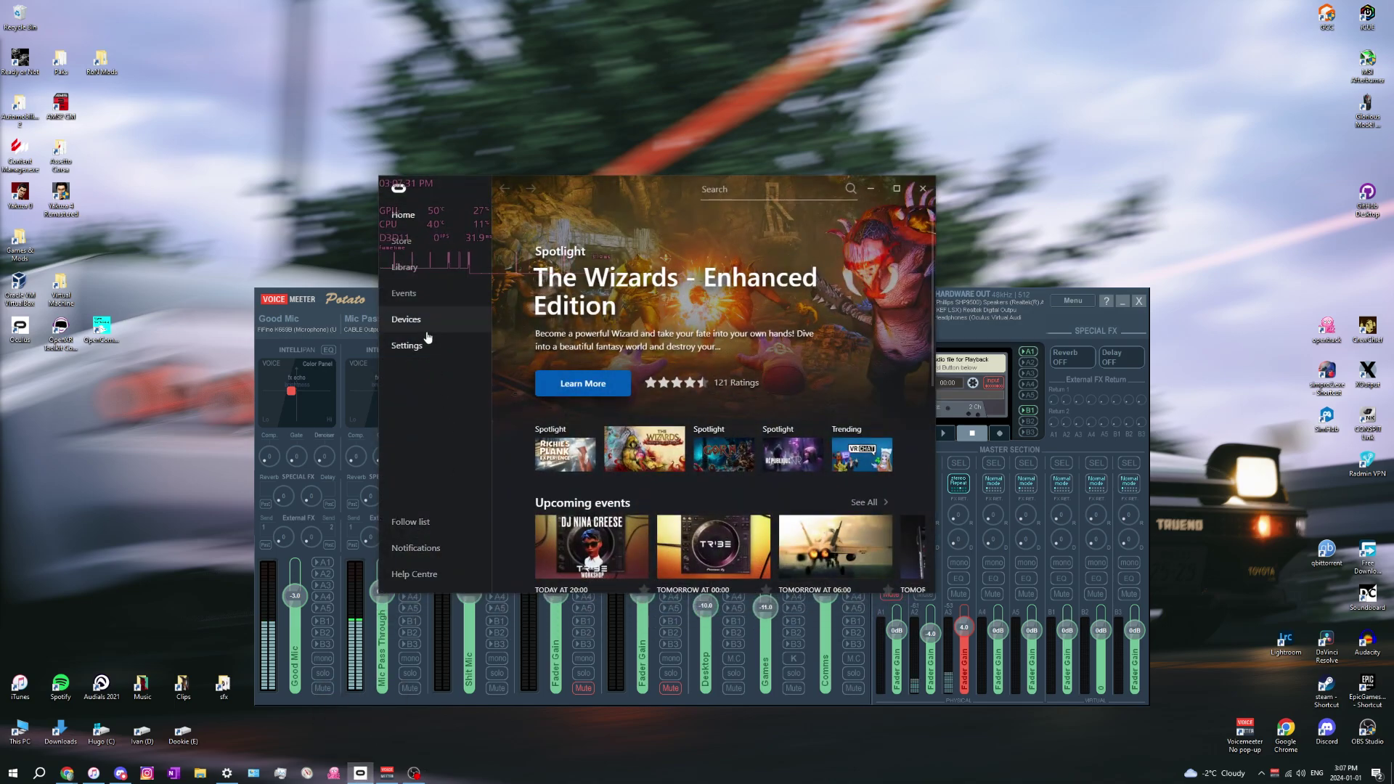
{"action": "left_click", "coordinate": [872, 189]}
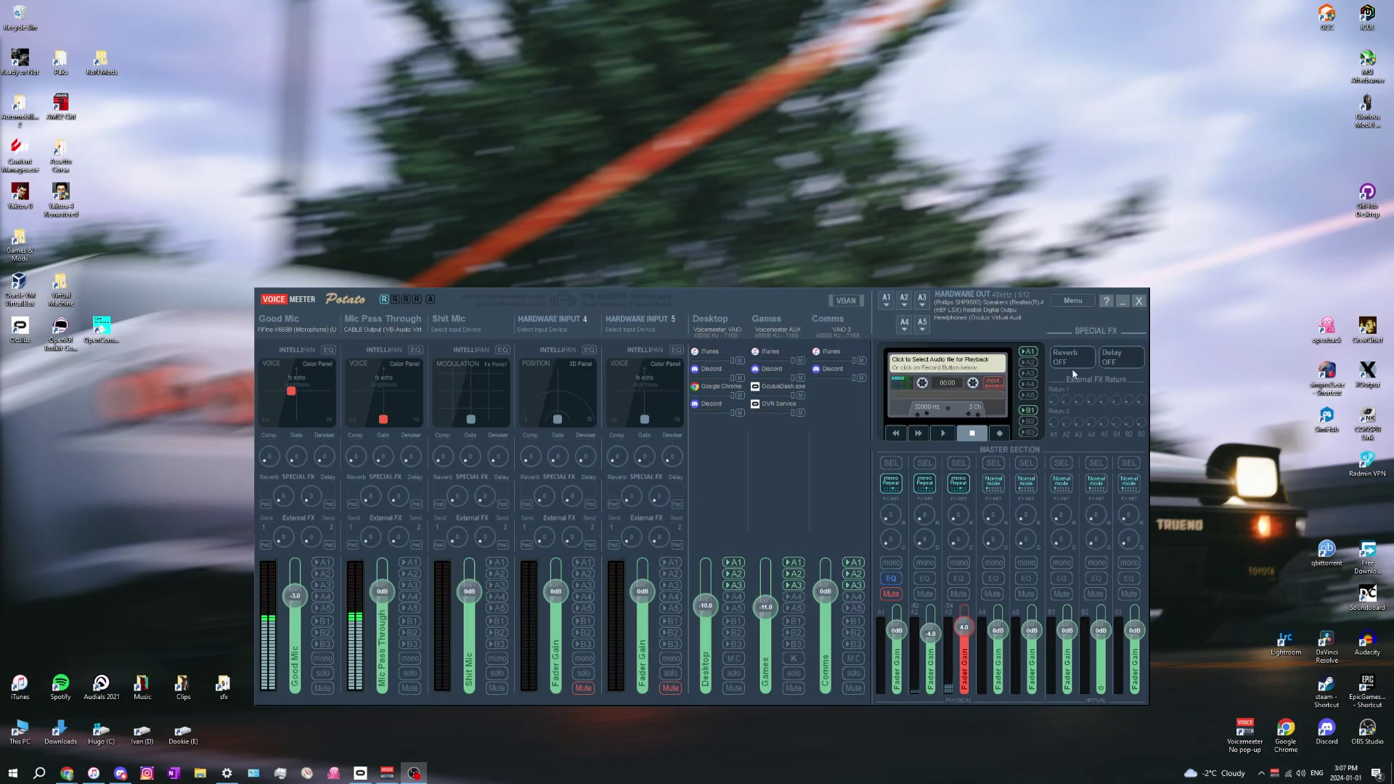
{"action": "left_click", "coordinate": [1261, 774]}
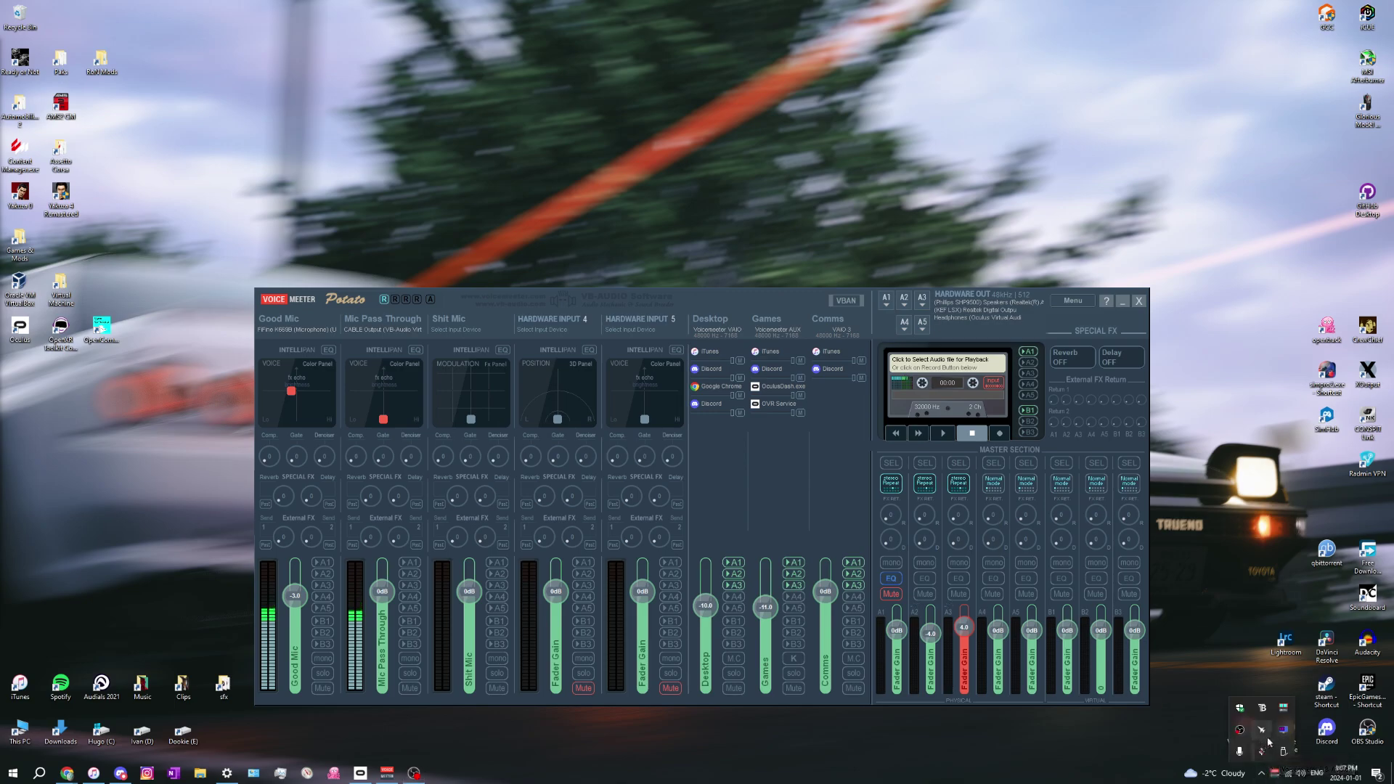
{"action": "right_click", "coordinate": [1275, 780]}
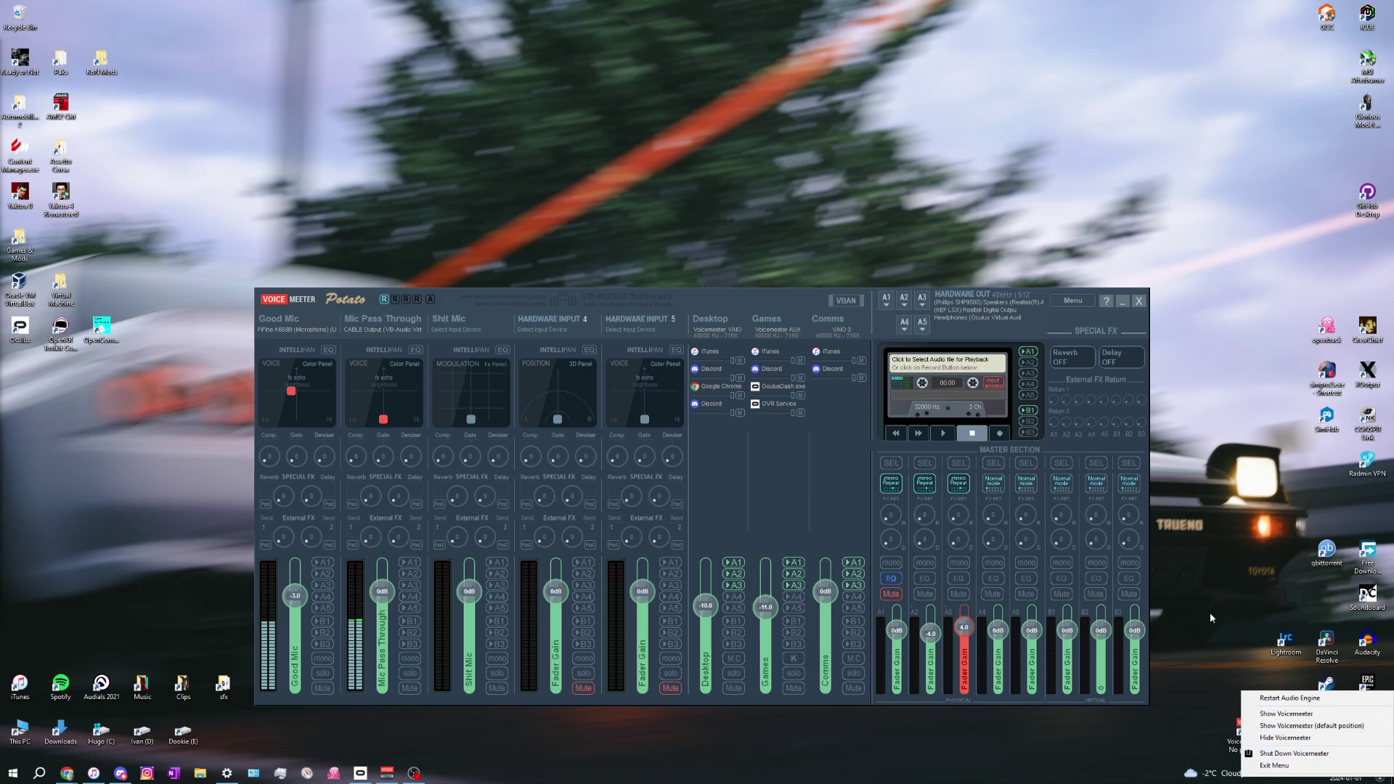
{"action": "left_click", "coordinate": [1274, 766]}
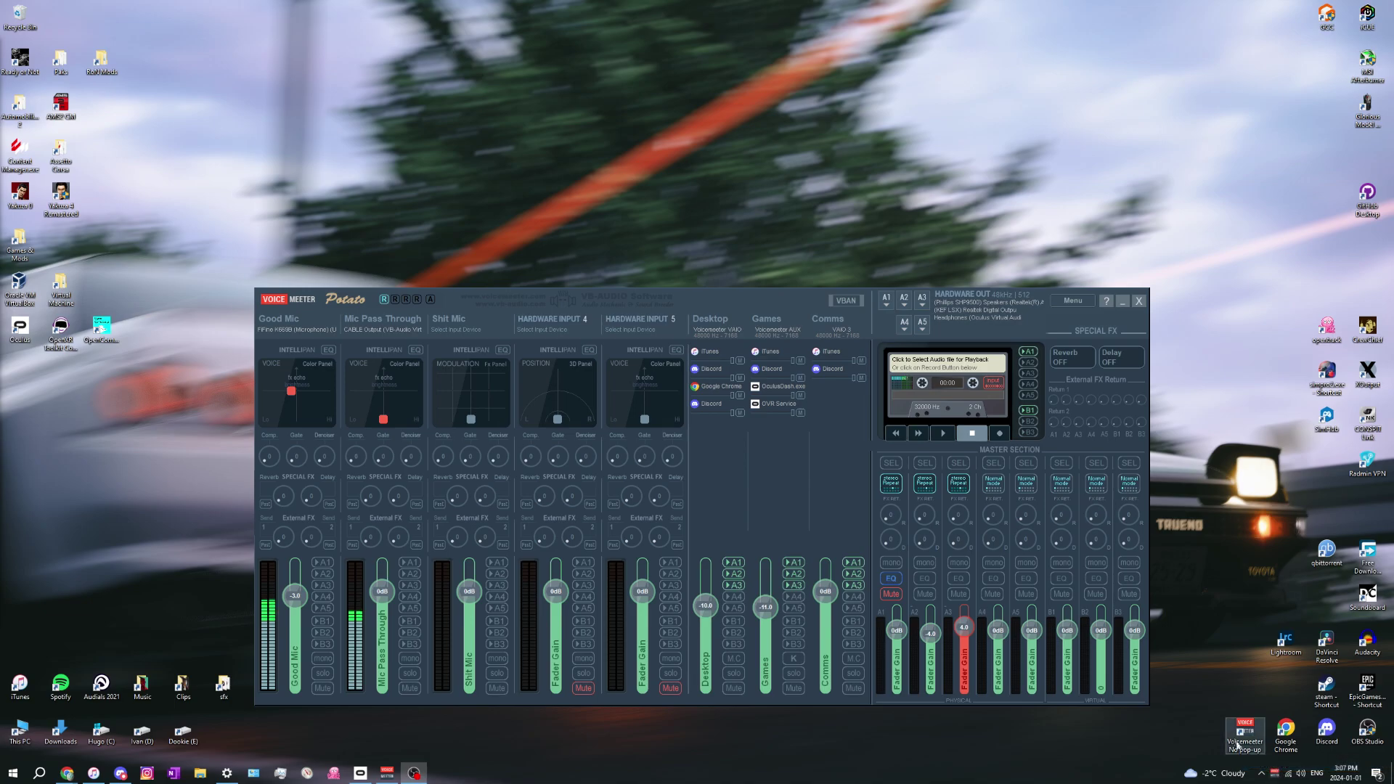
{"action": "right_click", "coordinate": [1274, 775]}
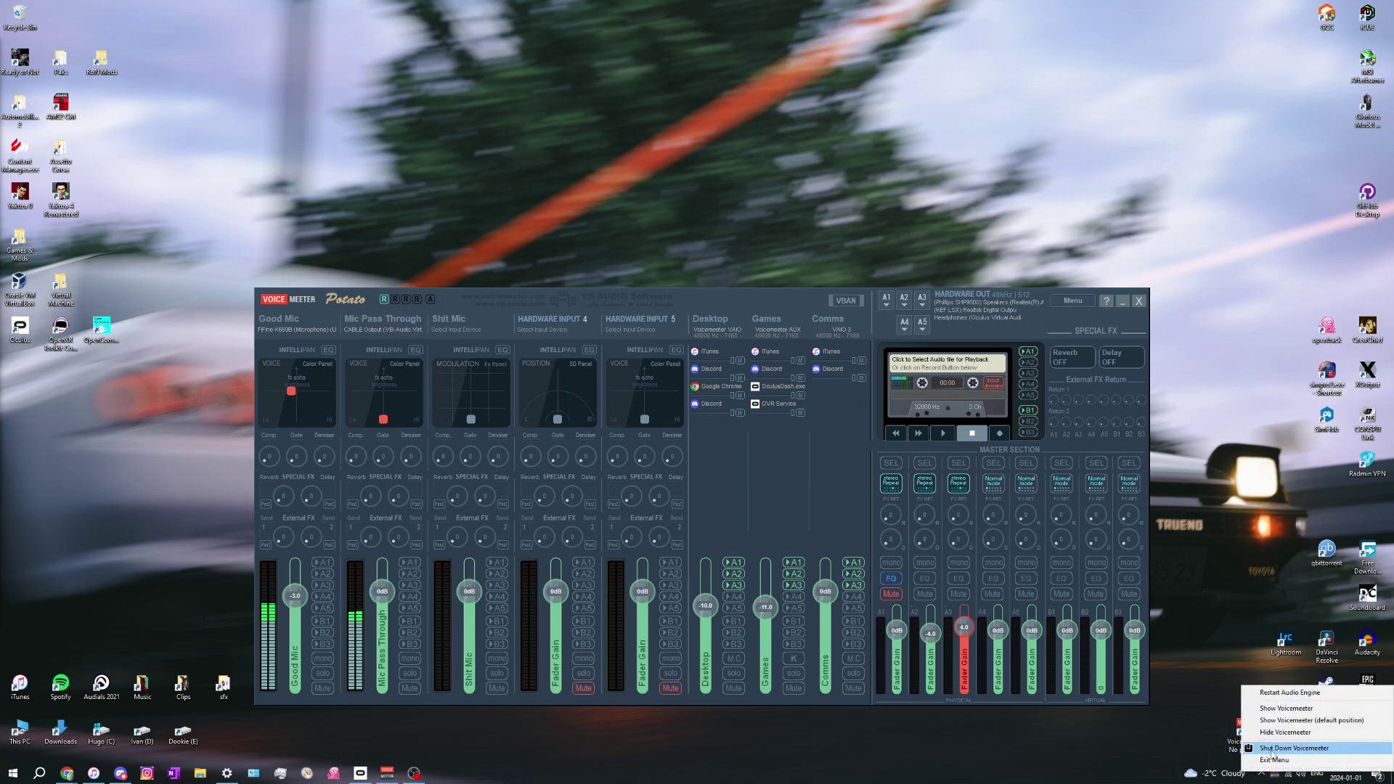
{"action": "left_click", "coordinate": [1274, 760]}
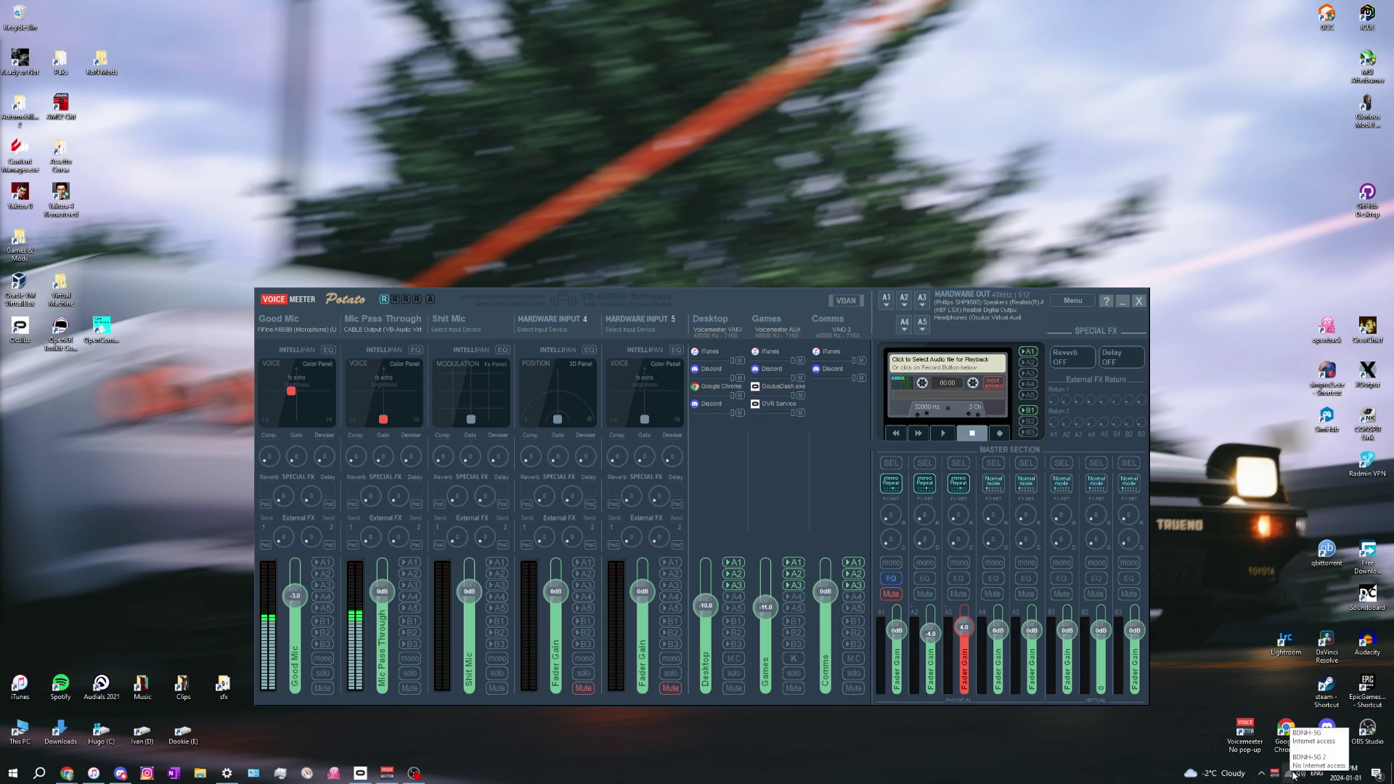
Close the All Control Panel Items window.
{"action": "left_click", "coordinate": [254, 772]}
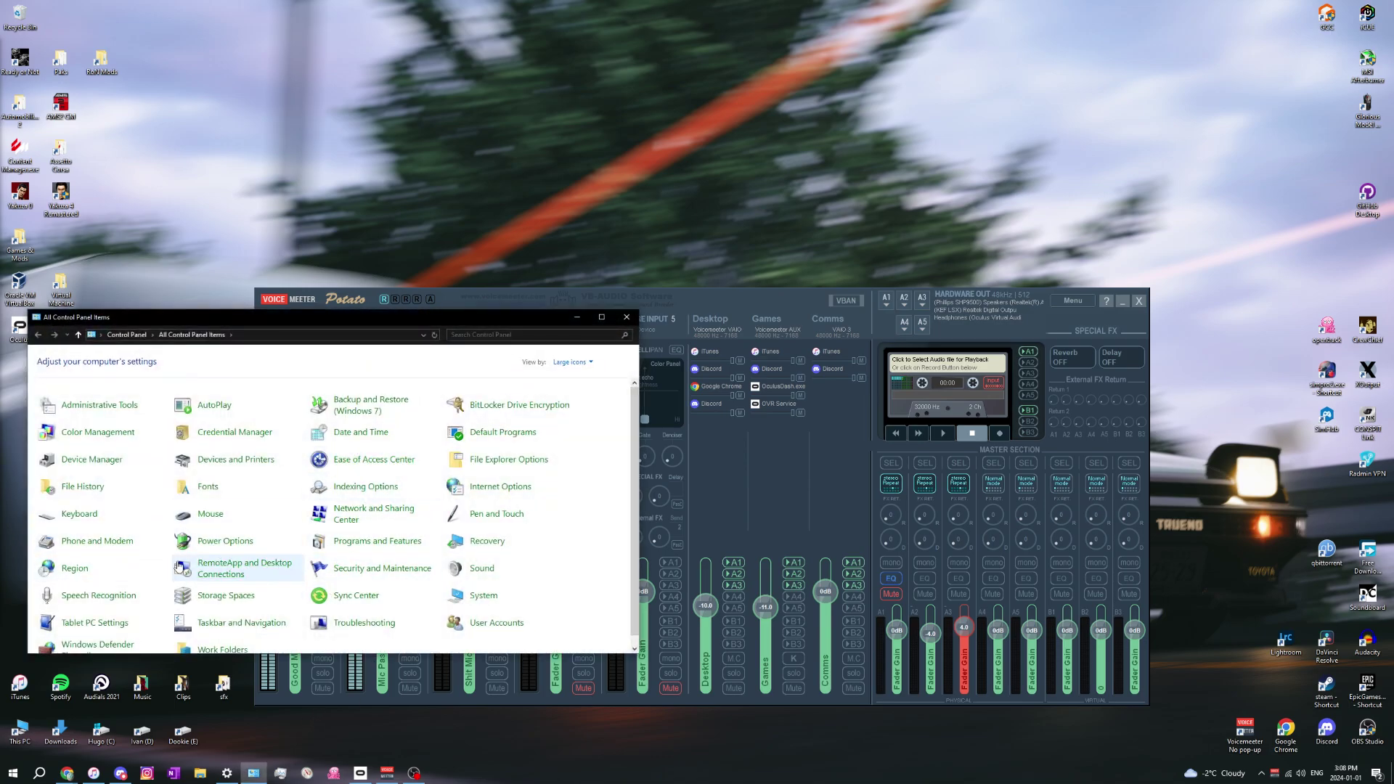
{"action": "scroll", "coordinate": [180, 567], "scroll_direction": "down", "scroll_amount": 1}
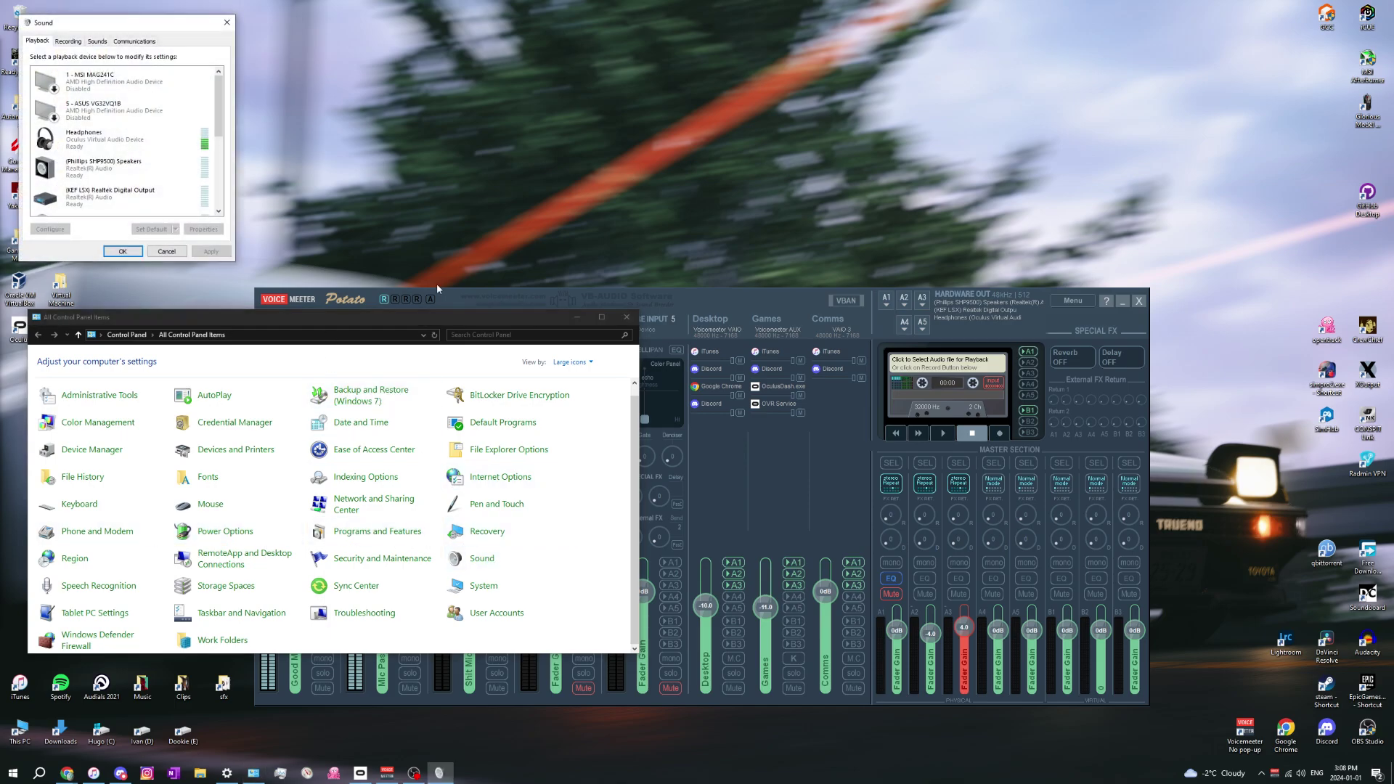
{"action": "left_click", "coordinate": [636, 325]}
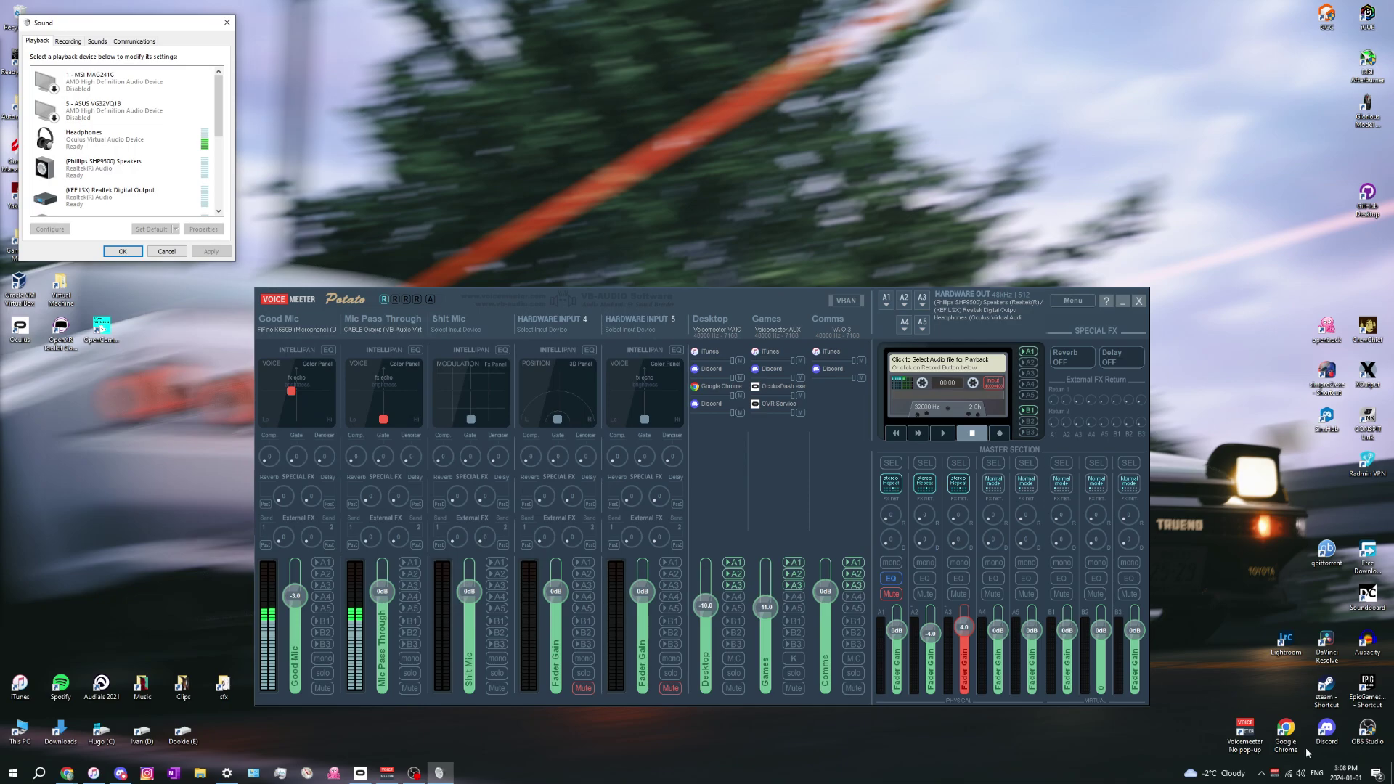
Move the Sound dialog to the centre of the screen.
{"action": "right_click", "coordinate": [1301, 773]}
{"action": "key", "text": "Escape"}
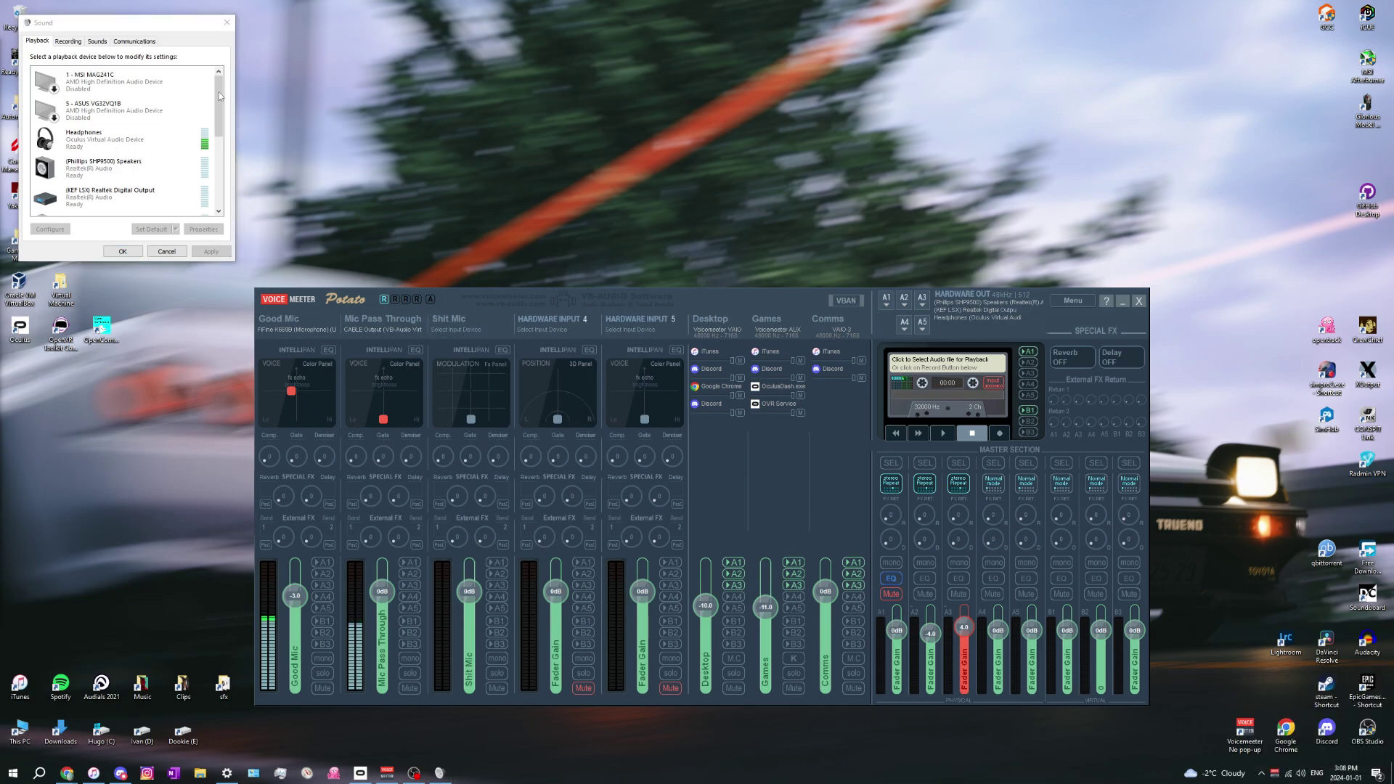
{"action": "left_click_drag", "start_coordinate": [125, 29], "coordinate": [769, 354]}
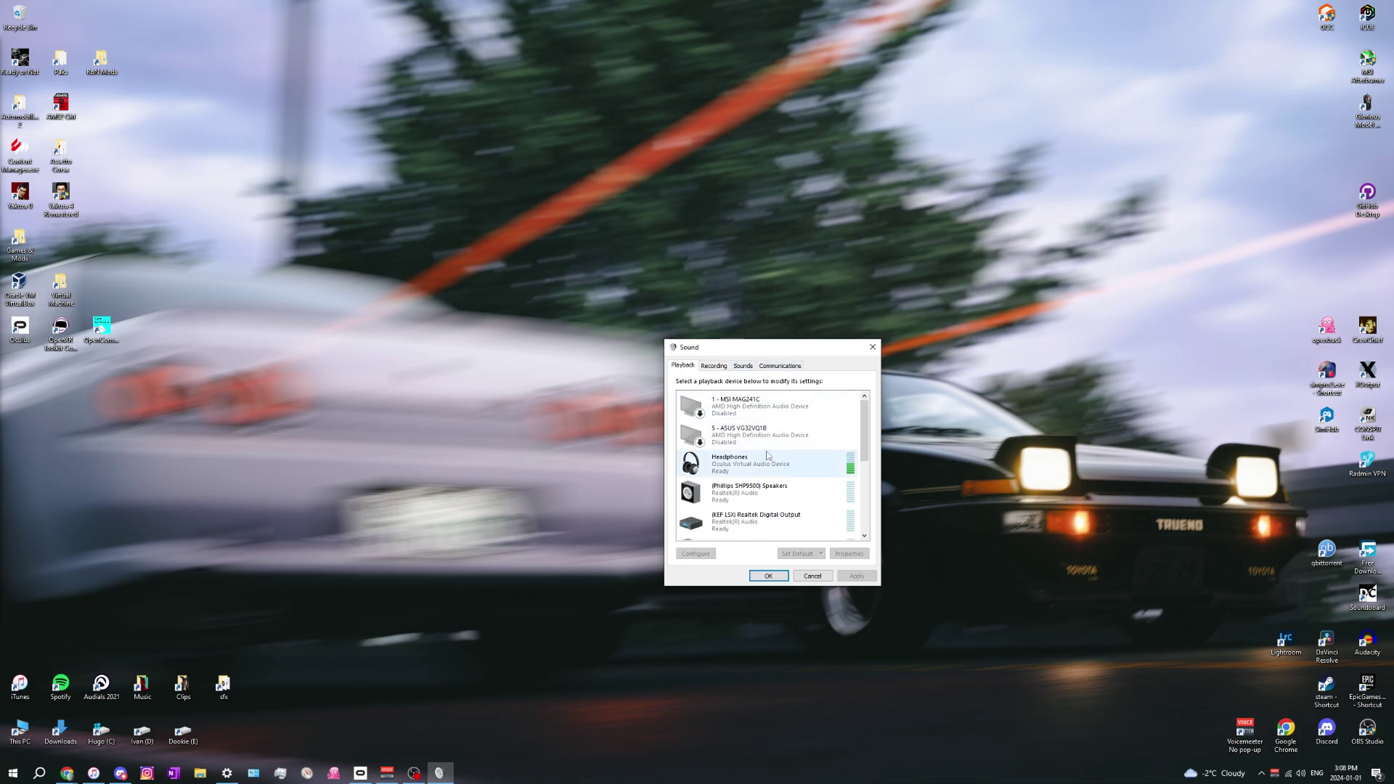
Select the Headphones playback device and open Windows Sound settings.
{"action": "left_click", "coordinate": [692, 458]}
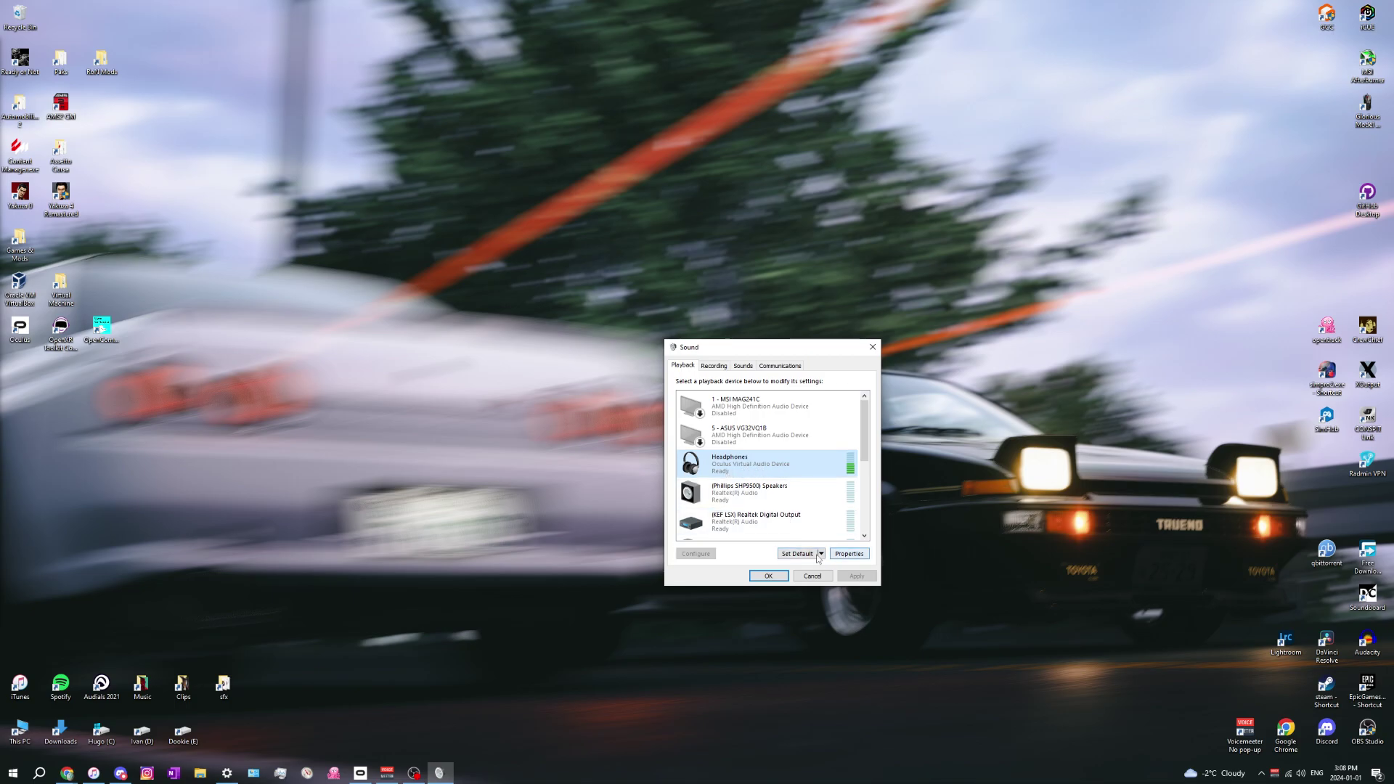
{"action": "right_click", "coordinate": [1300, 773]}
{"action": "left_click", "coordinate": [1295, 698]}
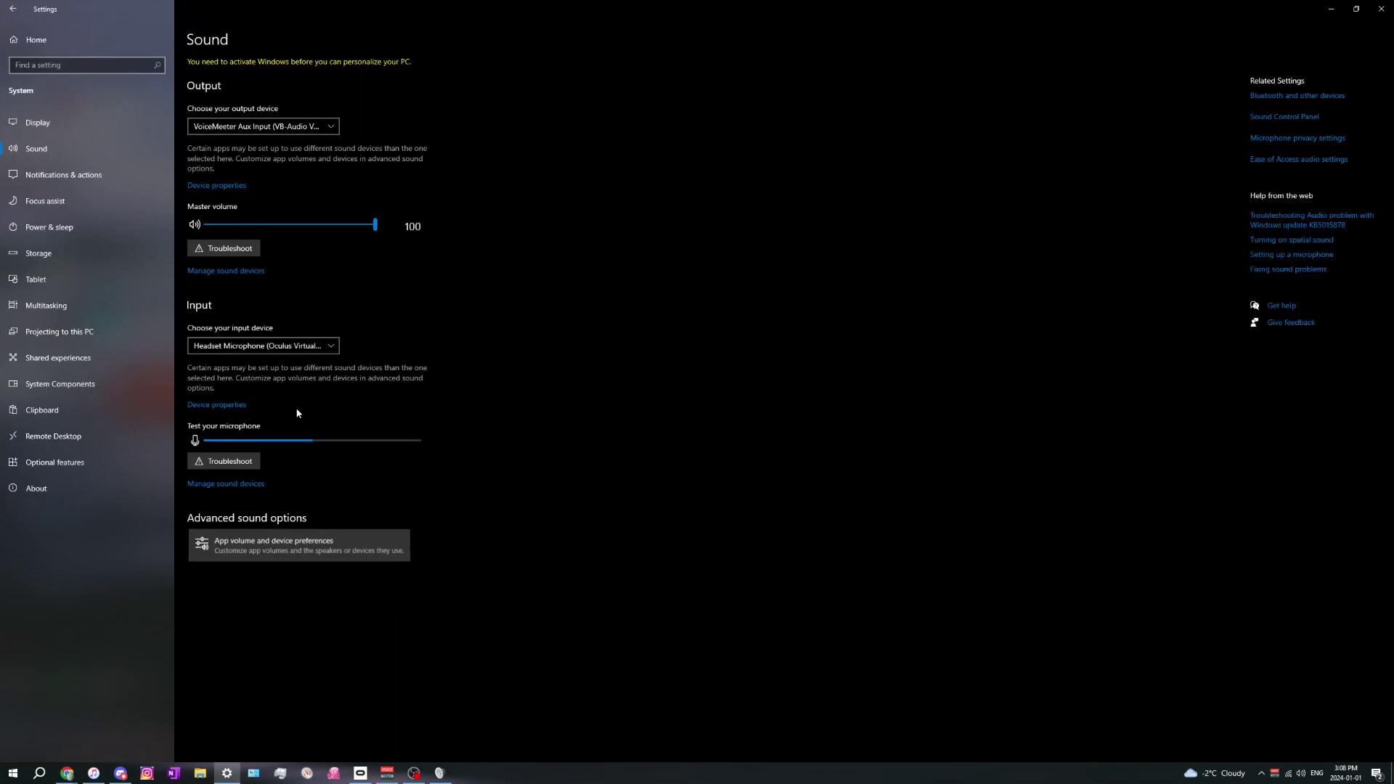
{"action": "left_click", "coordinate": [297, 545]}
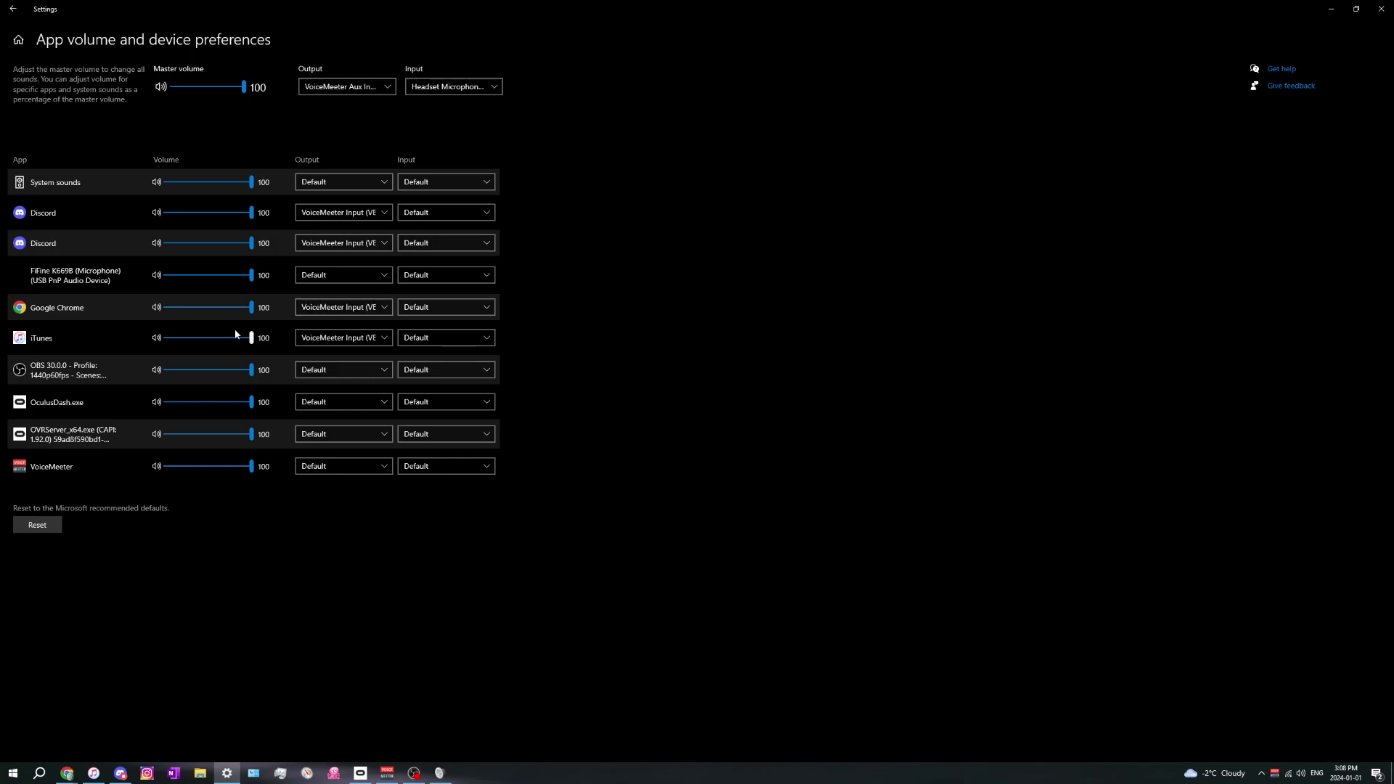
{"action": "left_click", "coordinate": [356, 308]}
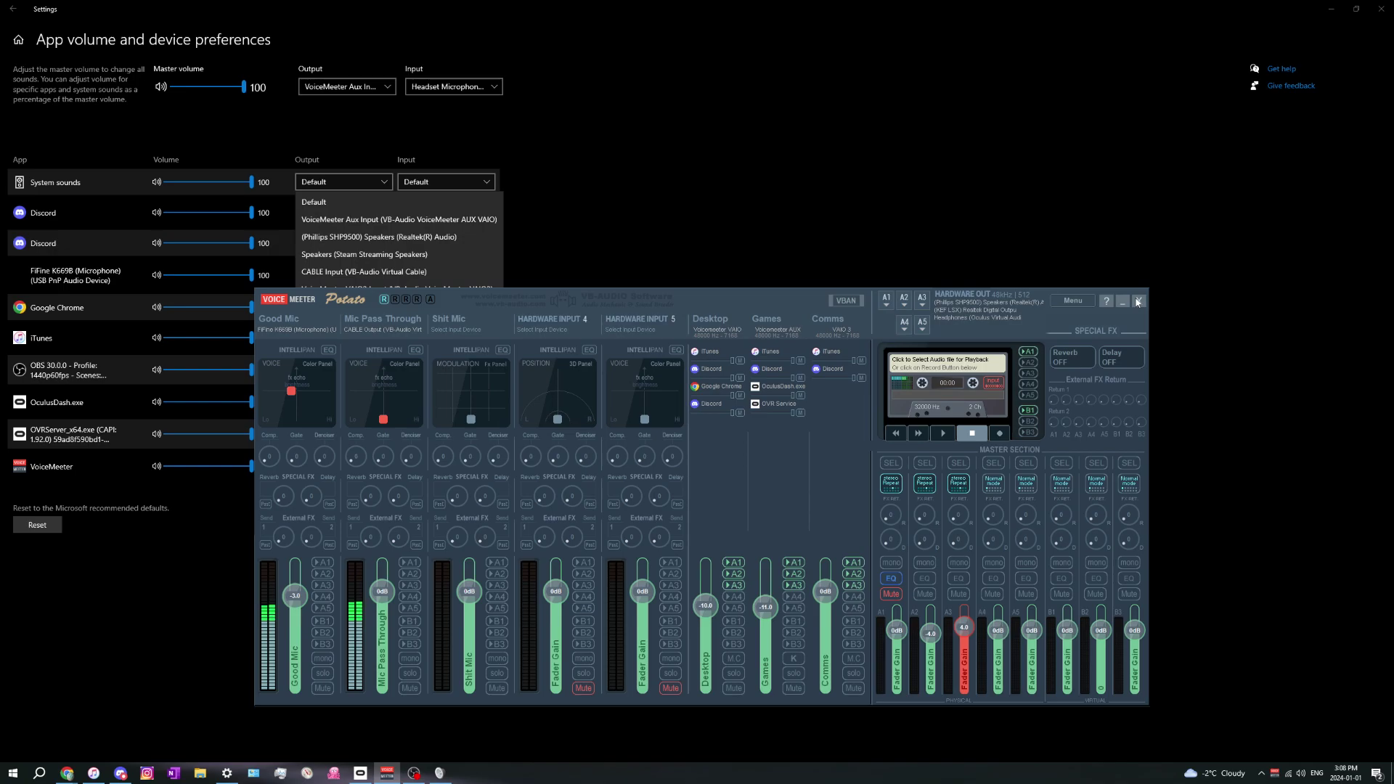
{"action": "left_click", "coordinate": [1137, 302]}
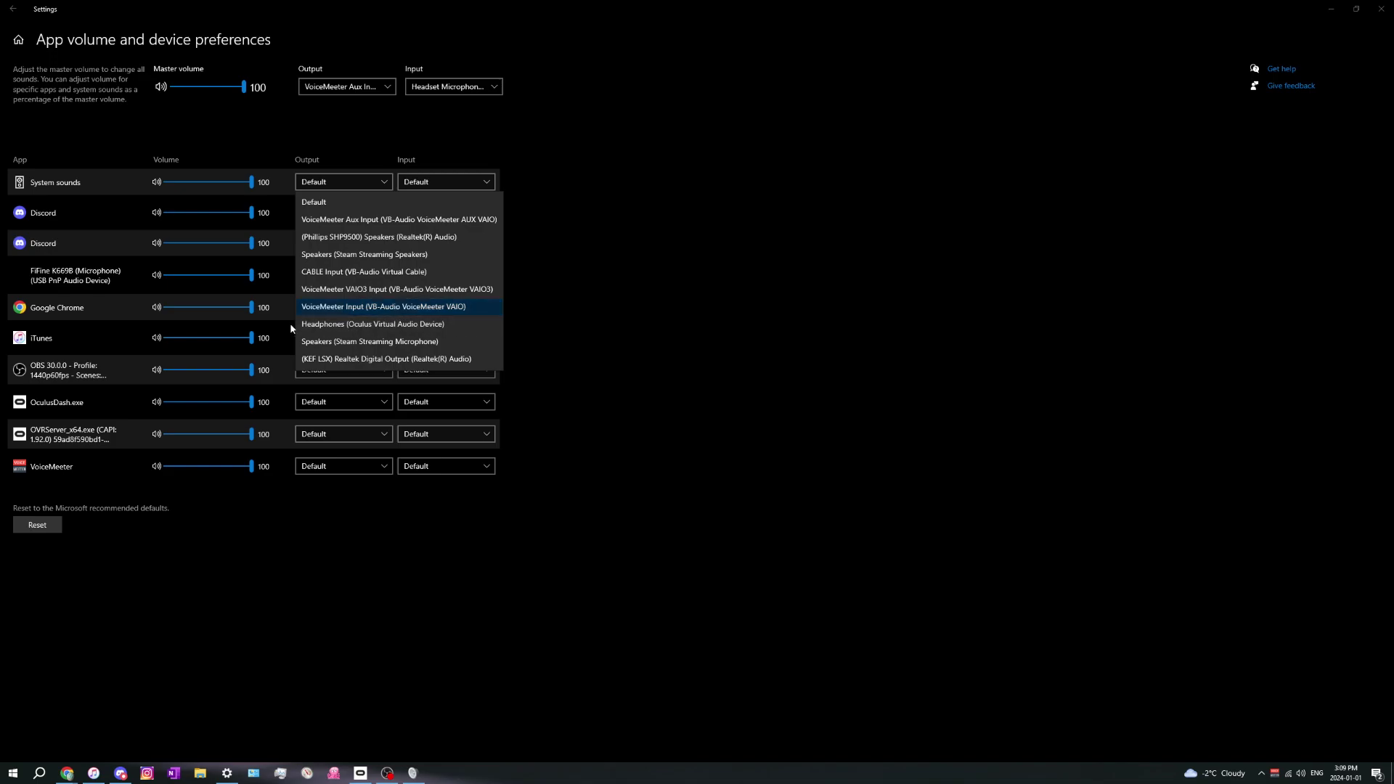
{"action": "left_click", "coordinate": [413, 773]}
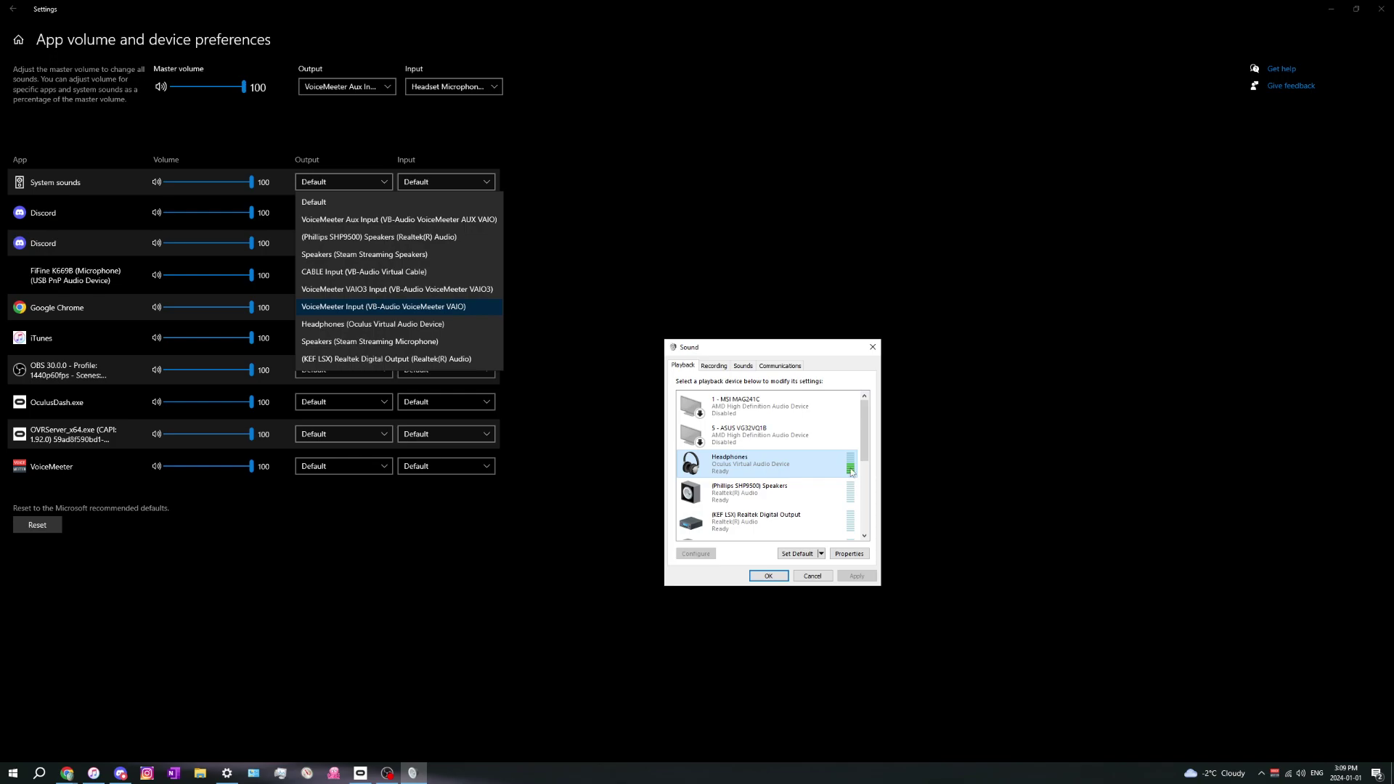
{"action": "left_click", "coordinate": [516, 504]}
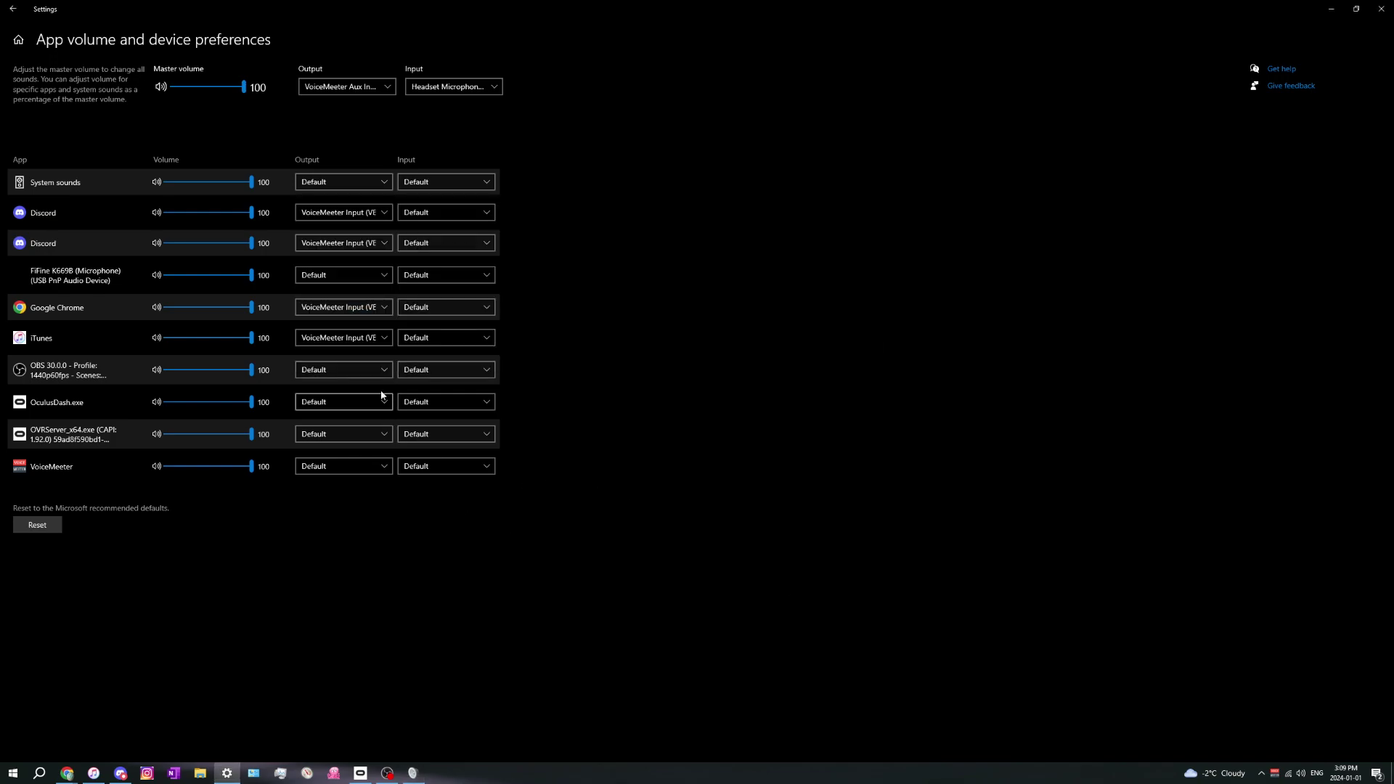
{"action": "left_click", "coordinate": [363, 308]}
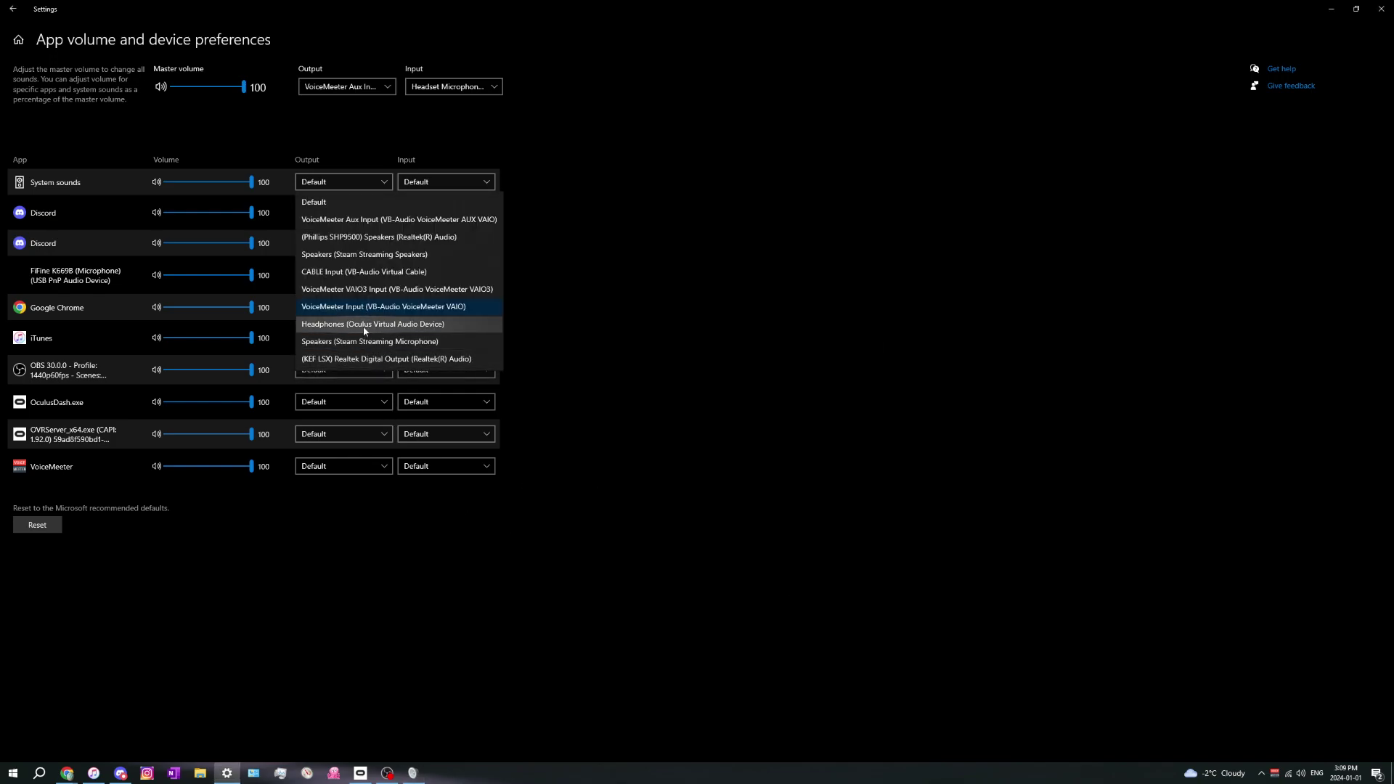
{"action": "left_click", "coordinate": [457, 586]}
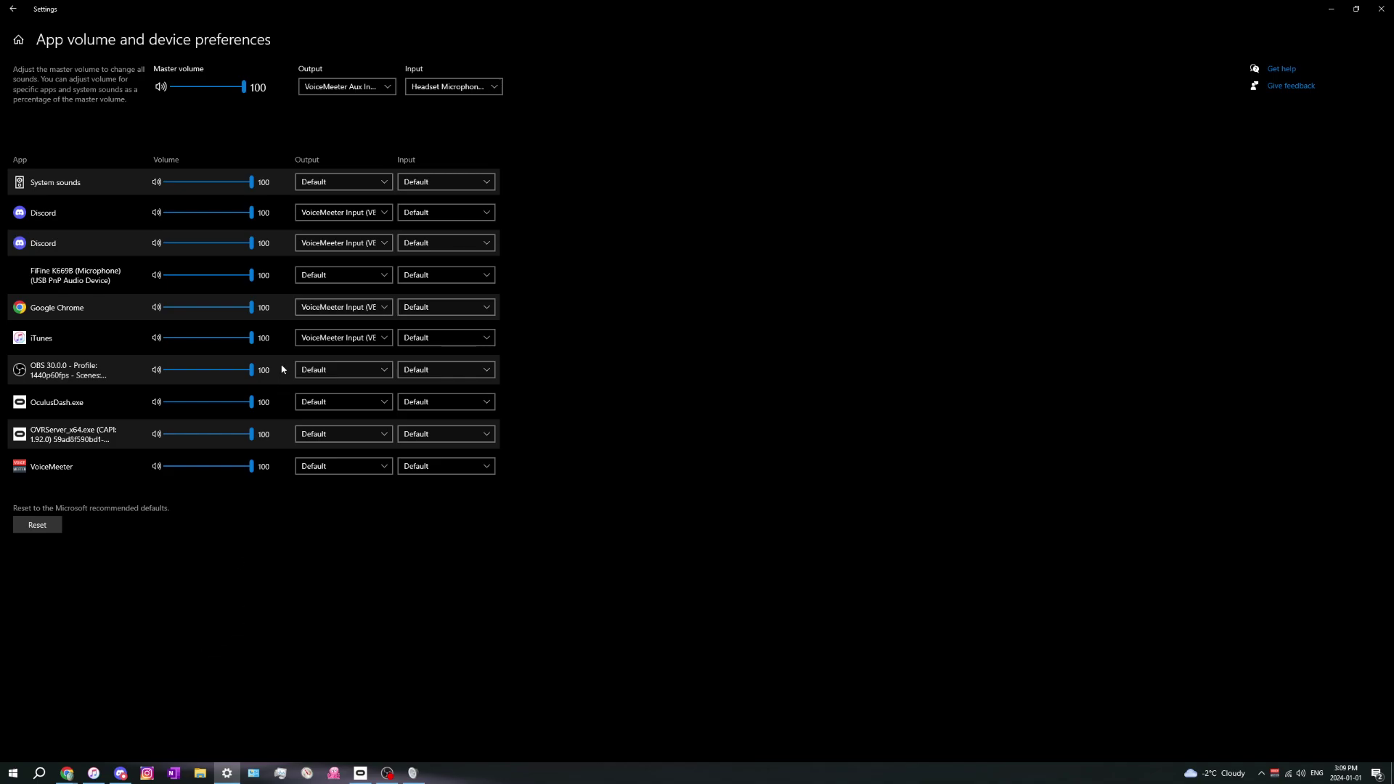
{"action": "left_click", "coordinate": [340, 308]}
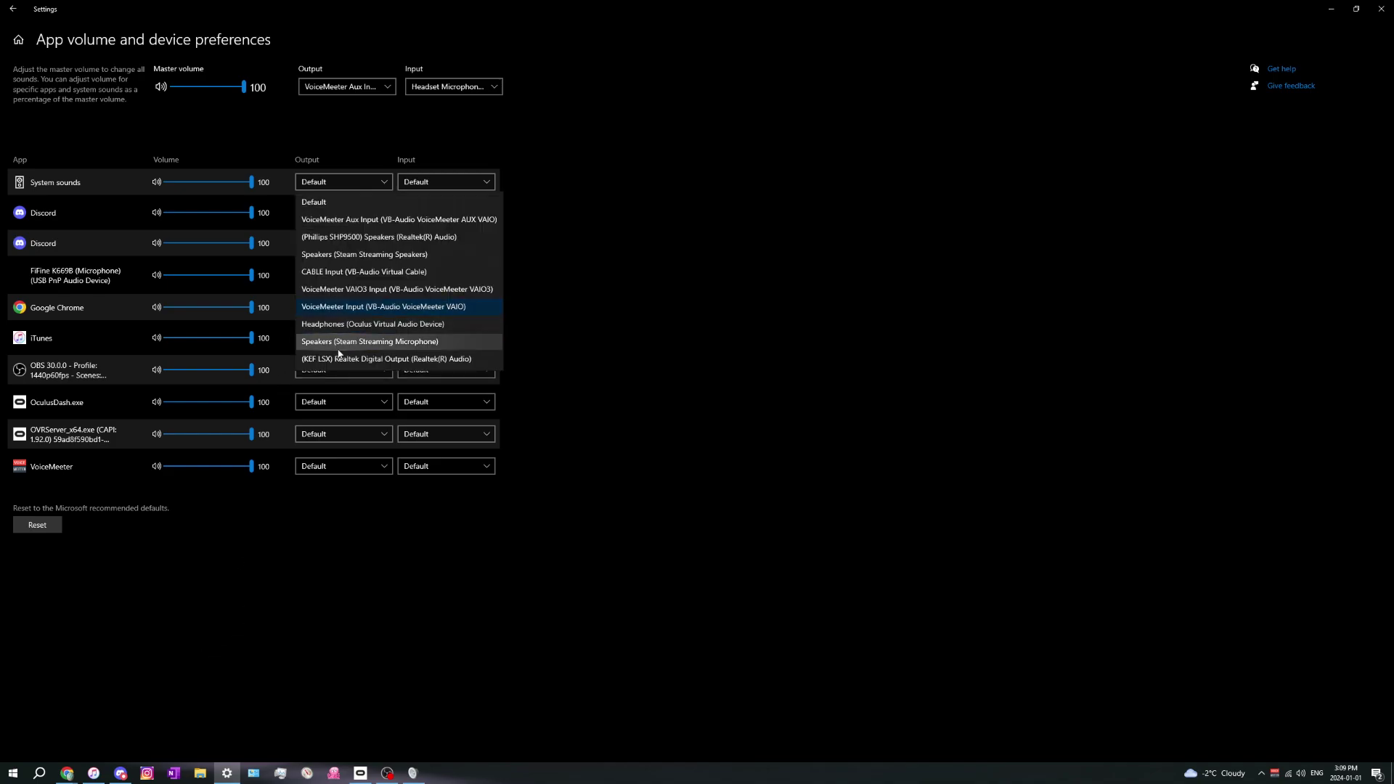
Leave Chrome's output unchanged and minimize the Ready Or Not YouTube video window.
{"action": "left_click", "coordinate": [530, 526]}
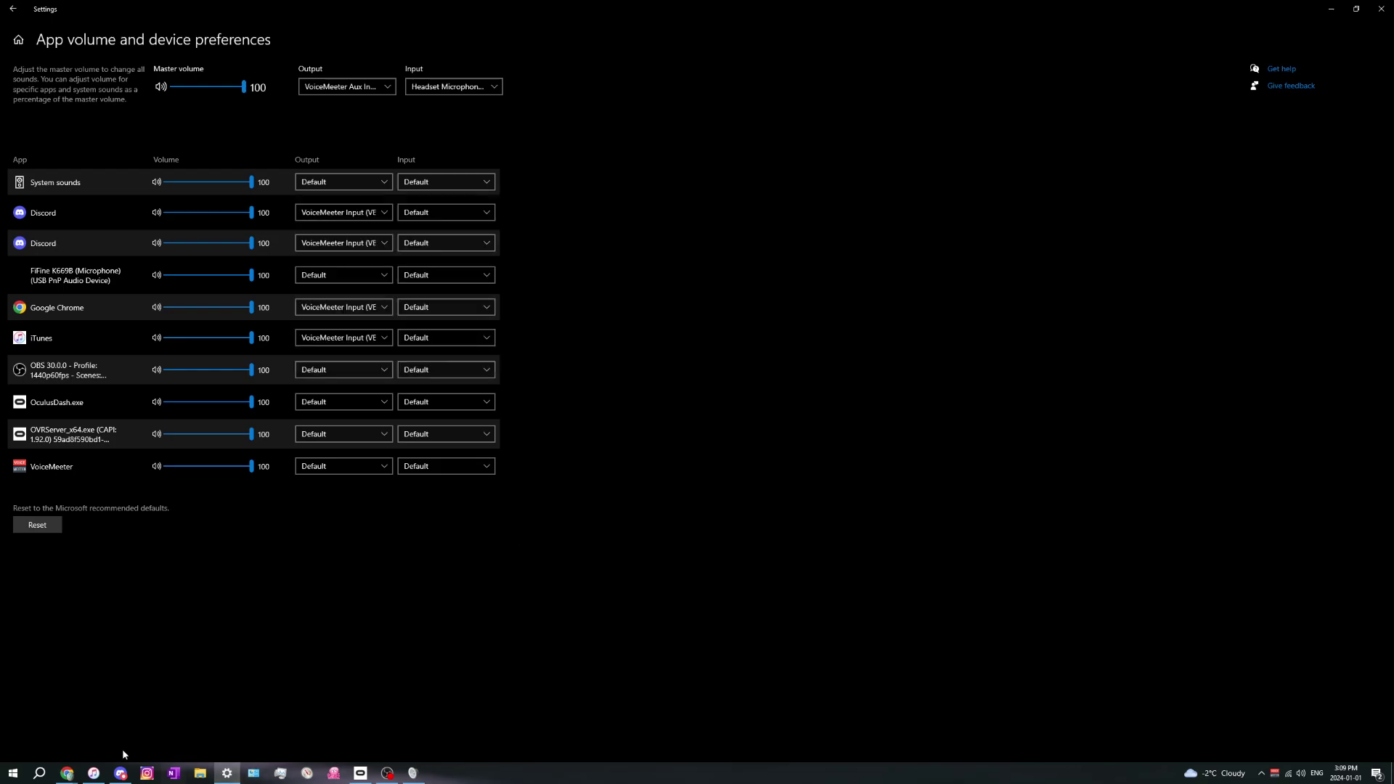
{"action": "mouse_move", "coordinate": [67, 779]}
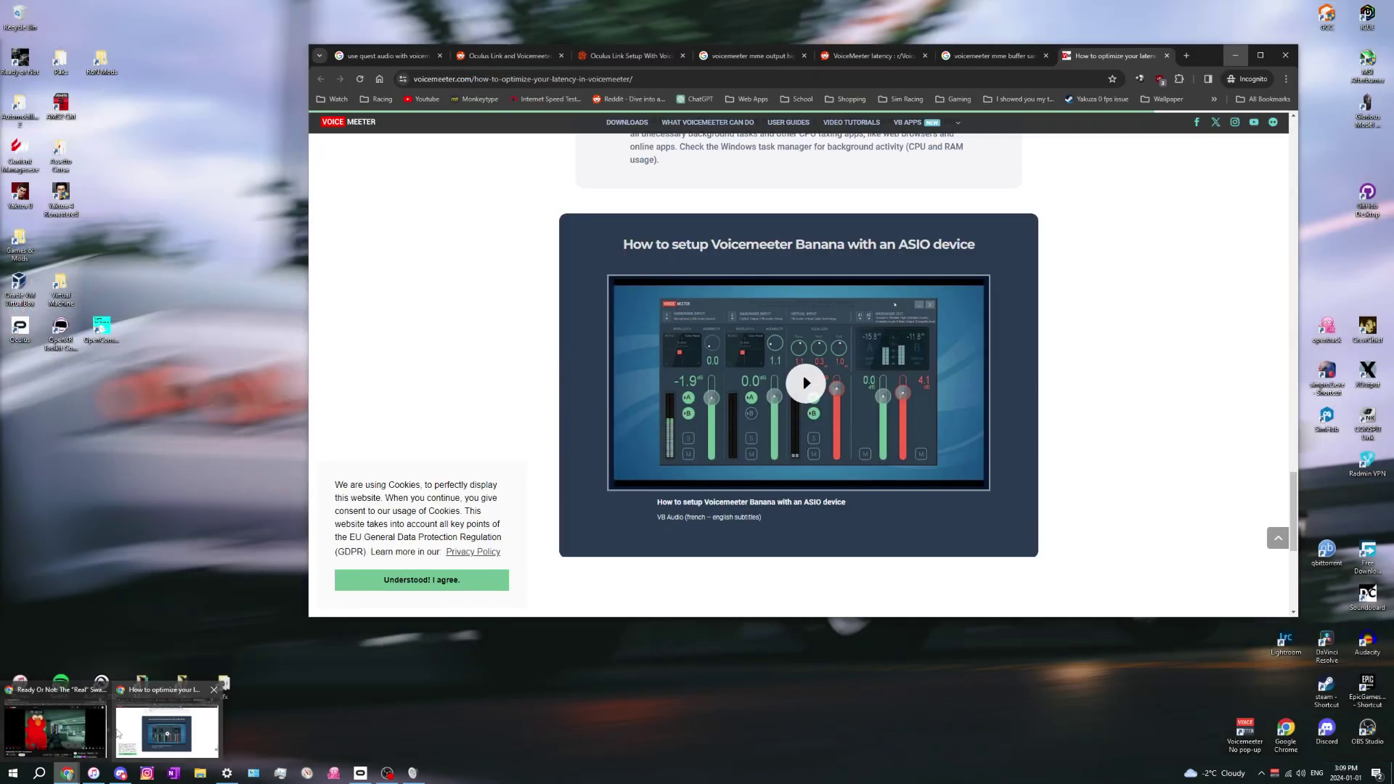
{"action": "left_click", "coordinate": [77, 733]}
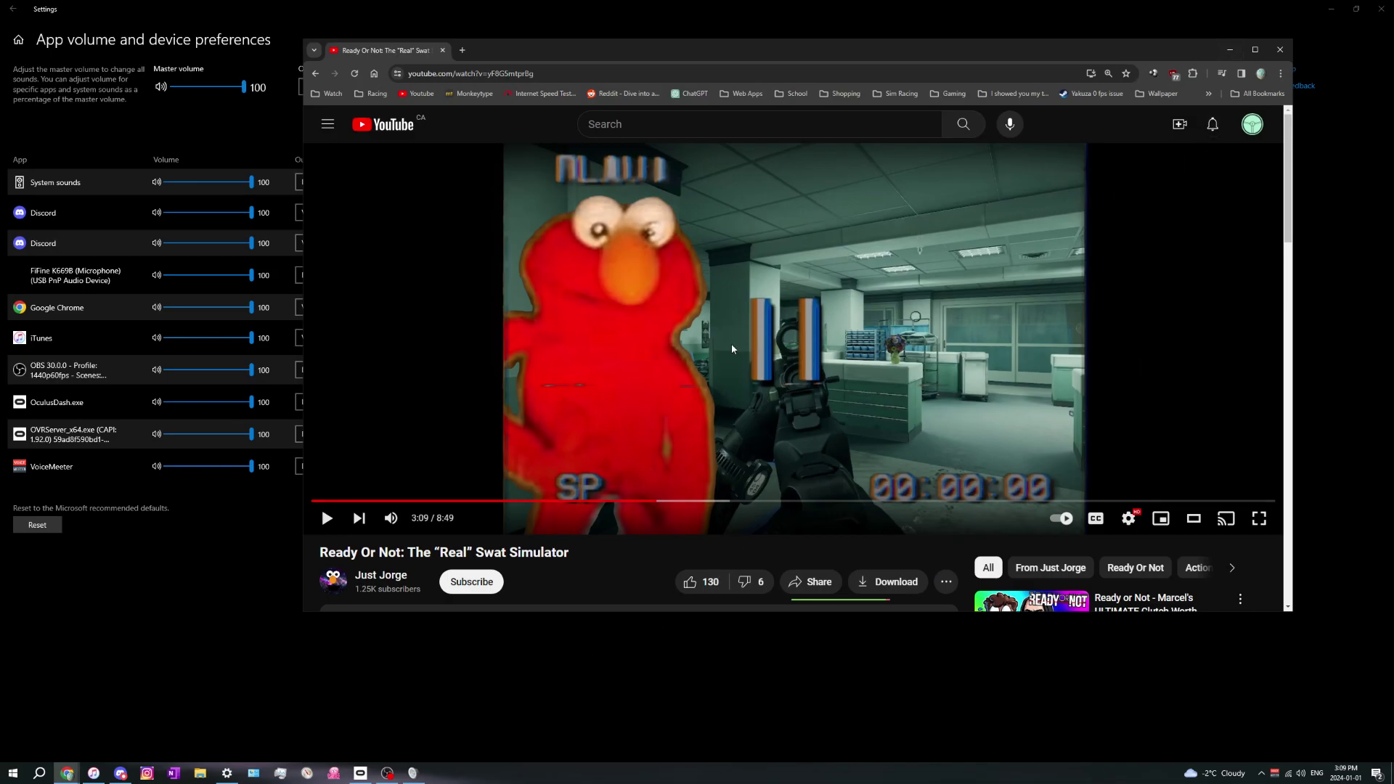
{"action": "left_click", "coordinate": [1227, 50]}
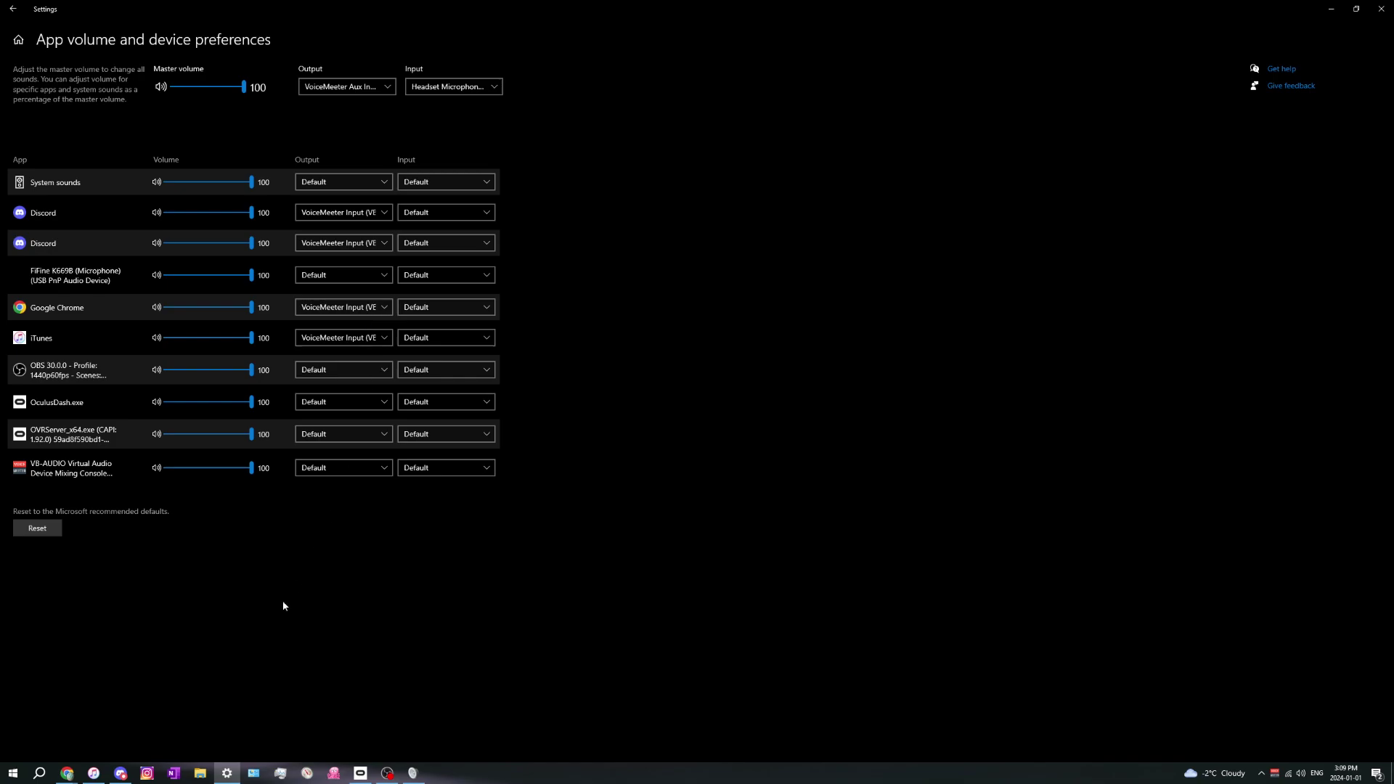
Close the Ready Or Not YouTube window and keep Google Chrome's output on VoiceMeeter Input.
{"action": "left_click", "coordinate": [67, 773]}
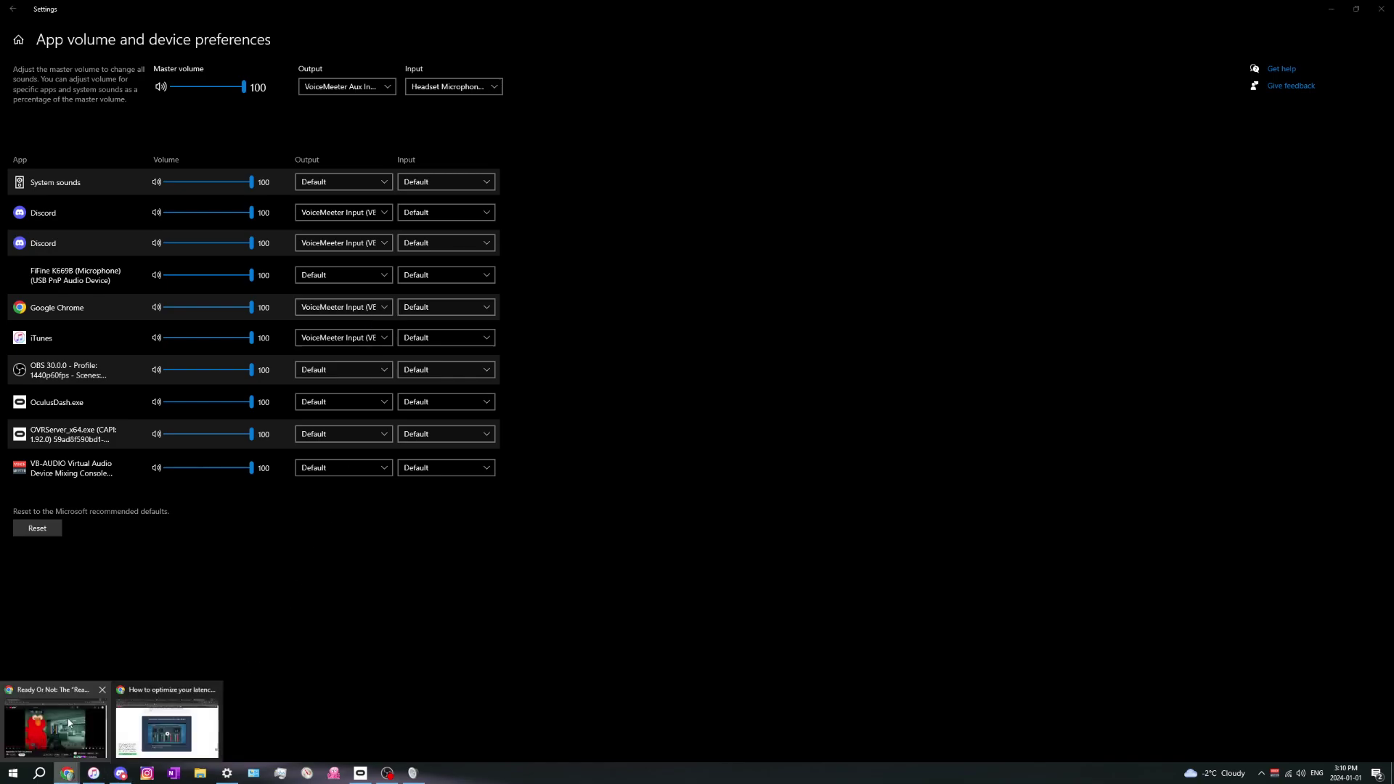
{"action": "left_click", "coordinate": [69, 723]}
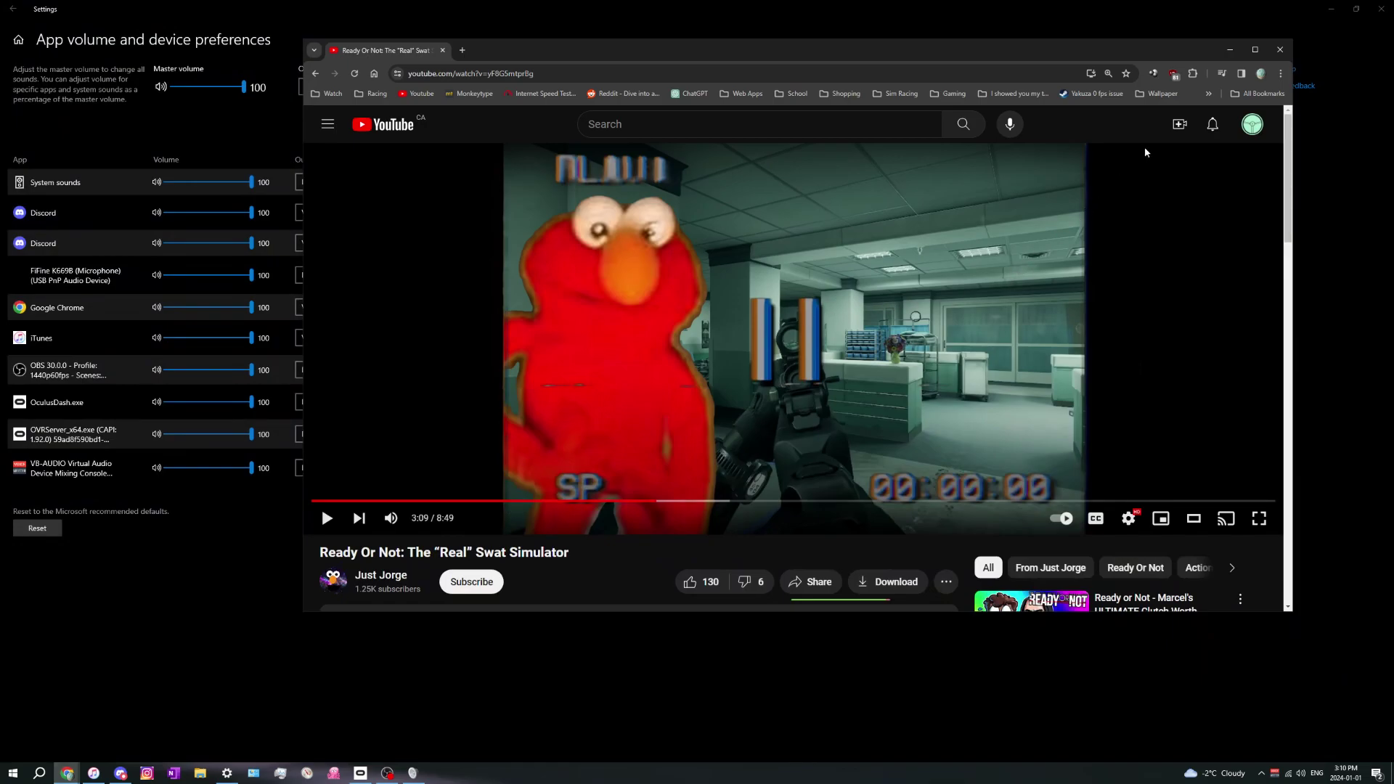
{"action": "left_click", "coordinate": [1279, 51]}
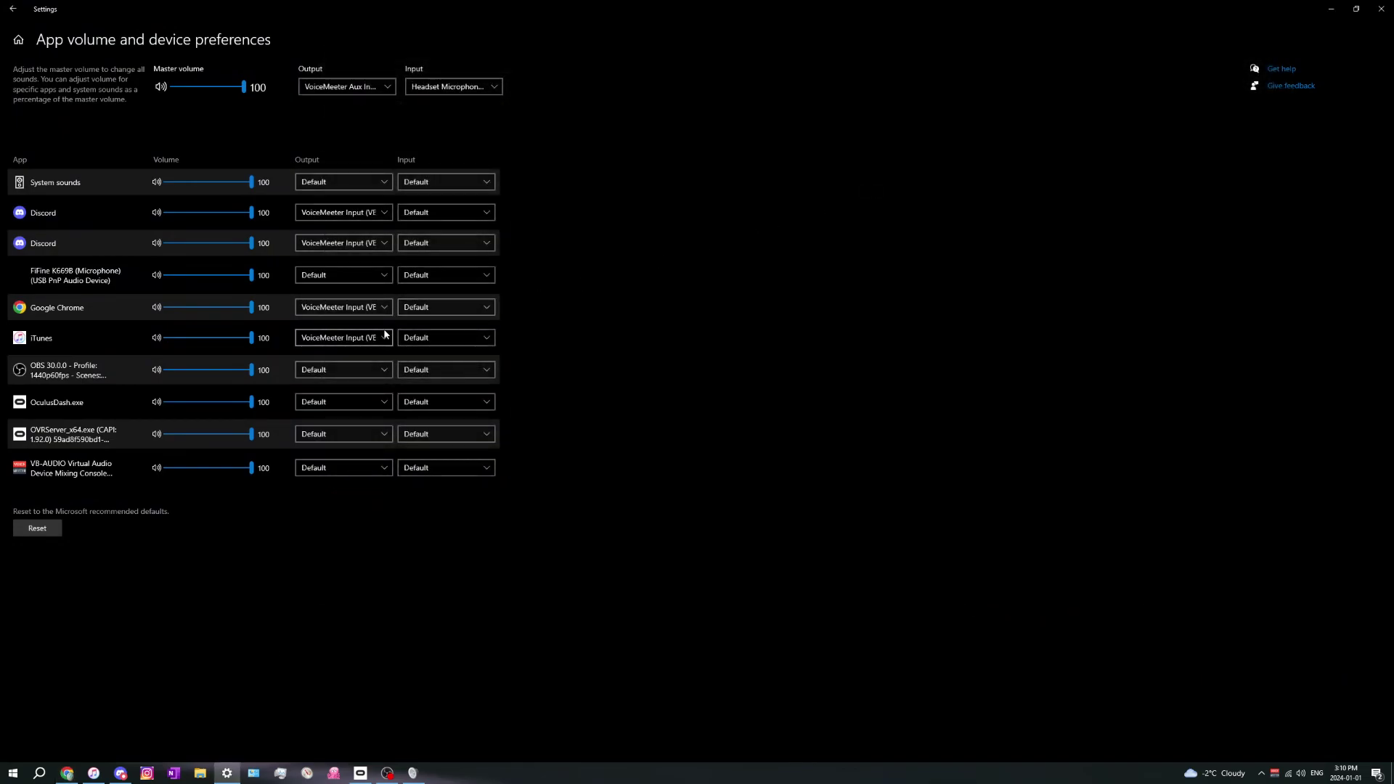
{"action": "left_click", "coordinate": [340, 308]}
{"action": "left_click", "coordinate": [348, 308]}
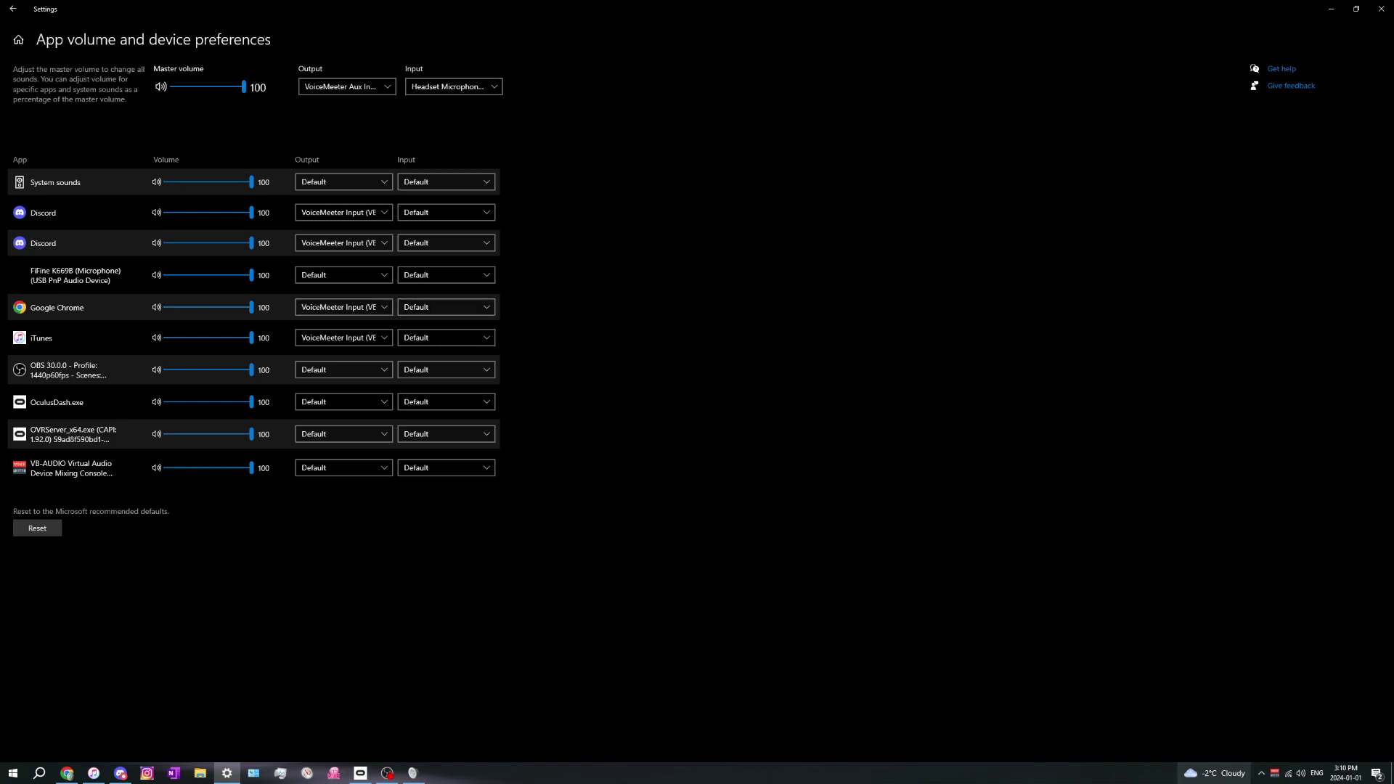
Bring up the Voicemeeter mixer, check output A3's device list unchanged, and open Menu.
{"action": "left_click", "coordinate": [1276, 774]}
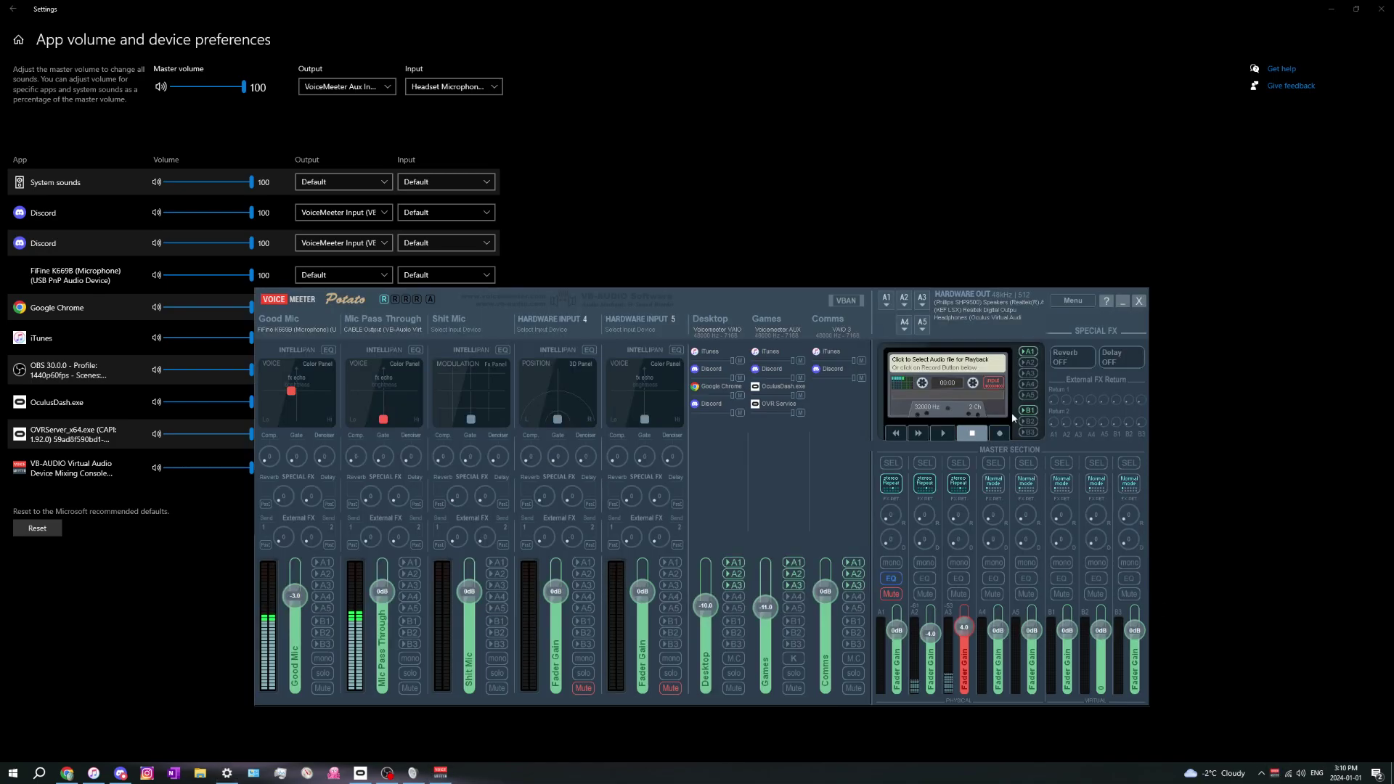
{"action": "left_click", "coordinate": [927, 308]}
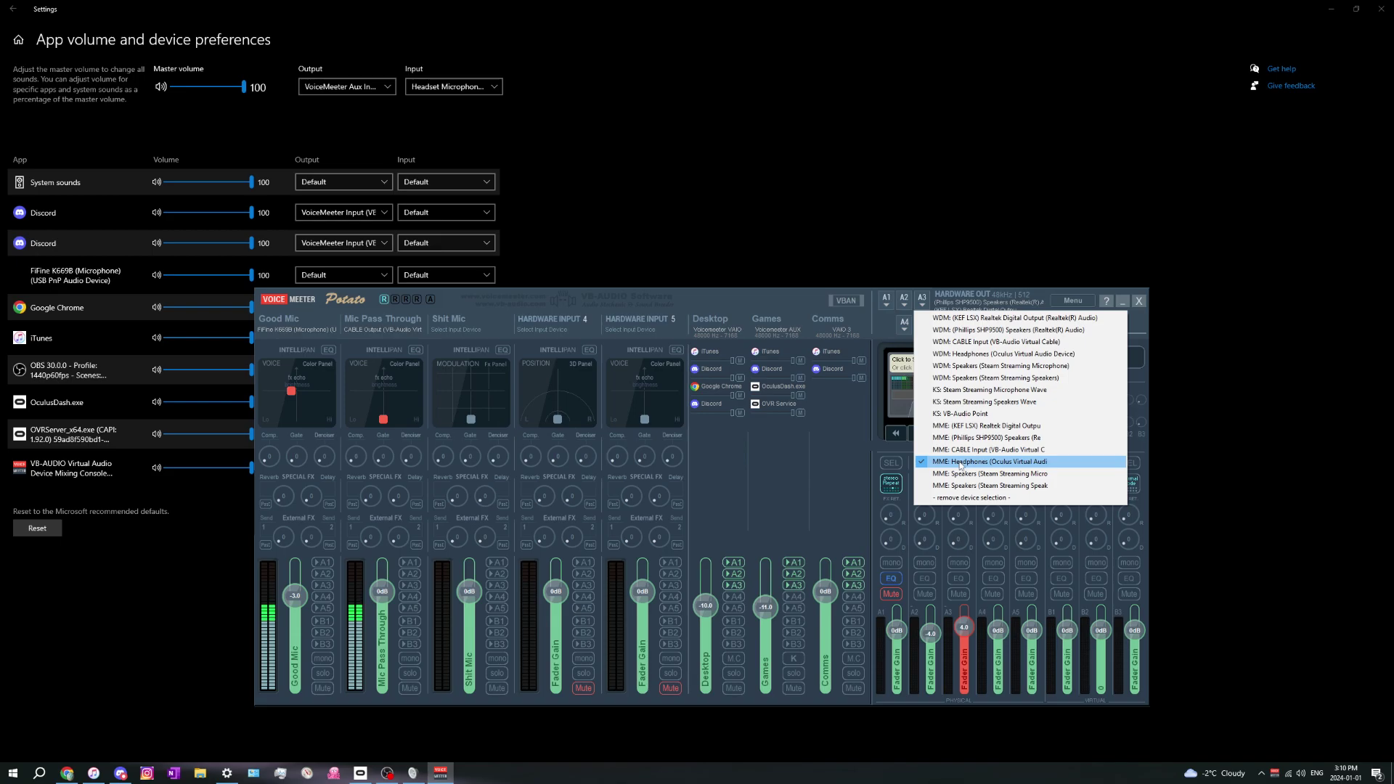
{"action": "left_click", "coordinate": [783, 303]}
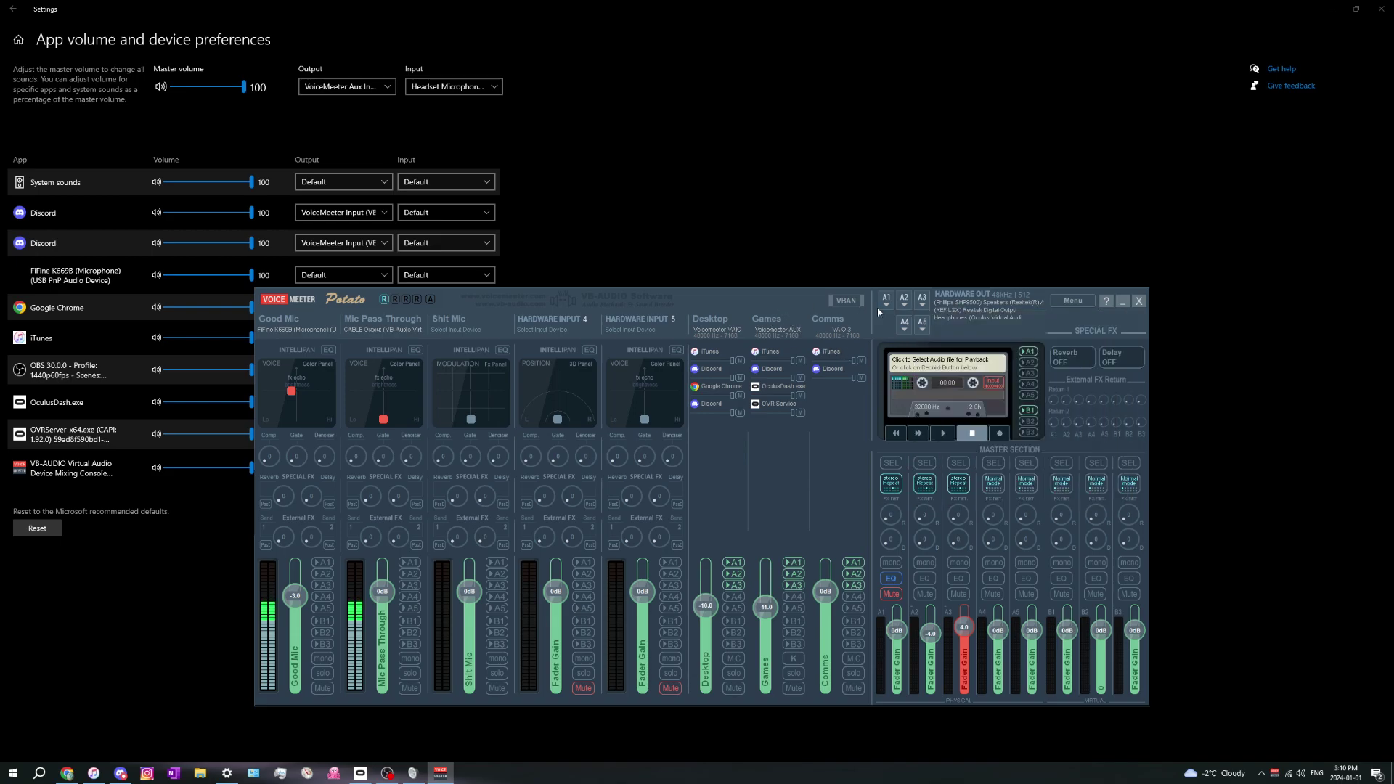
{"action": "left_click", "coordinate": [1074, 300]}
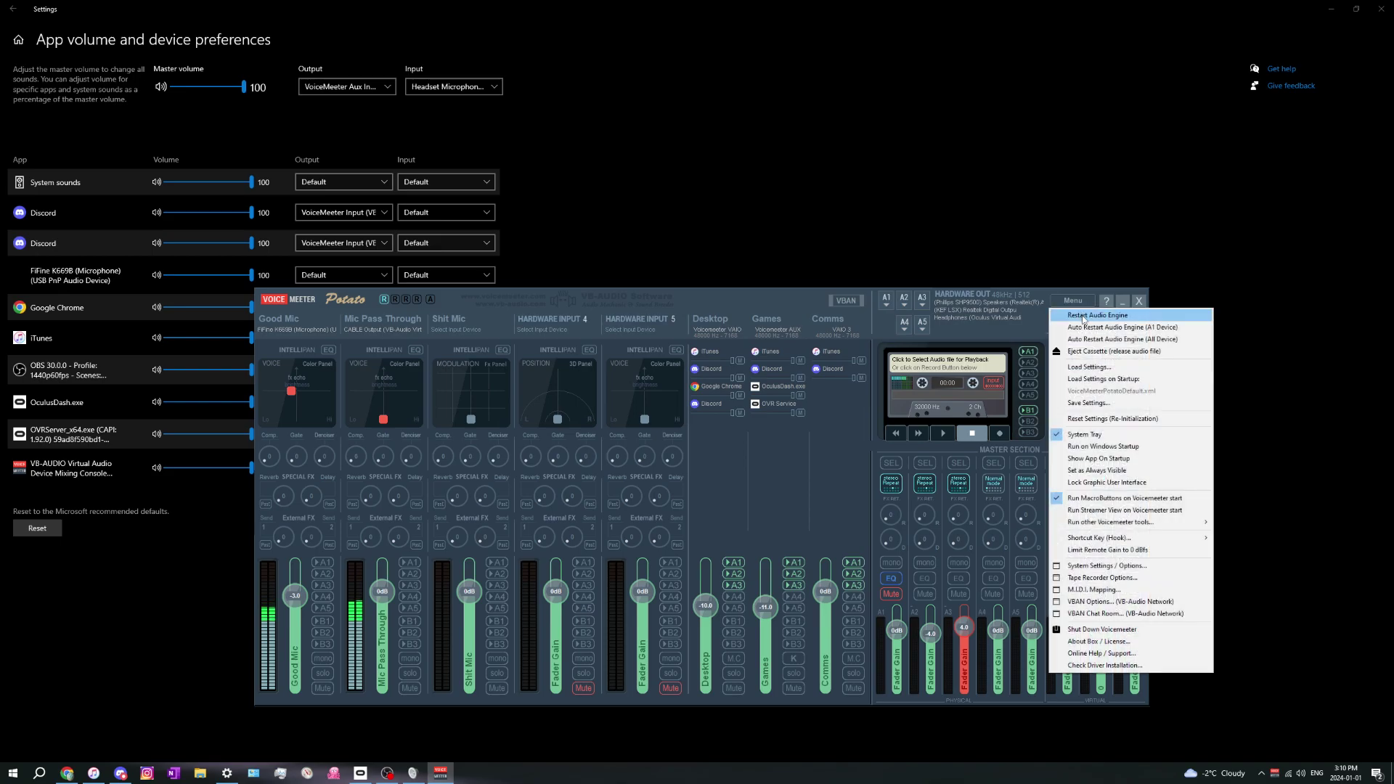
In System Settings / Options, accept the buffering warning and keep MME buffering at 512 samples.
{"action": "left_click", "coordinate": [1097, 567]}
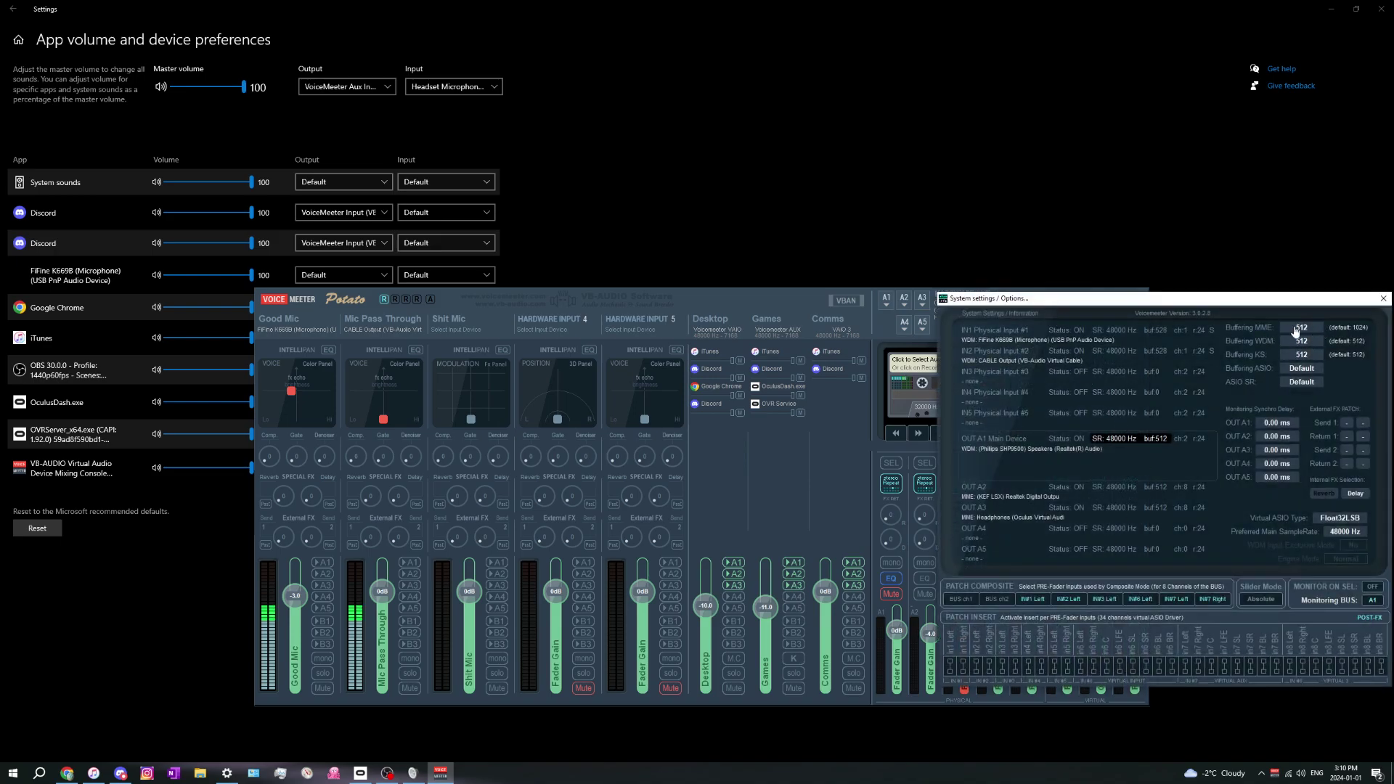
{"action": "left_click", "coordinate": [1312, 332]}
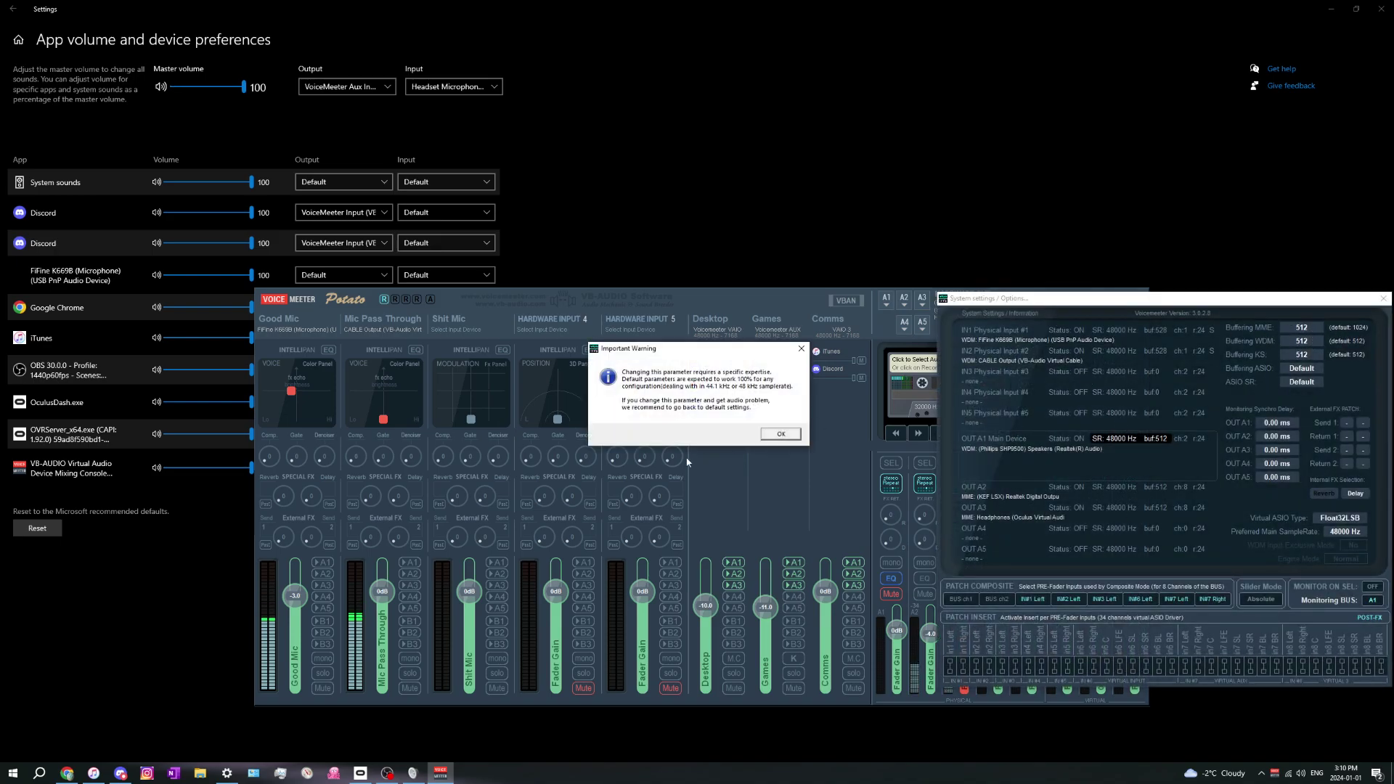
{"action": "left_click", "coordinate": [781, 434]}
{"action": "left_click", "coordinate": [1276, 326]}
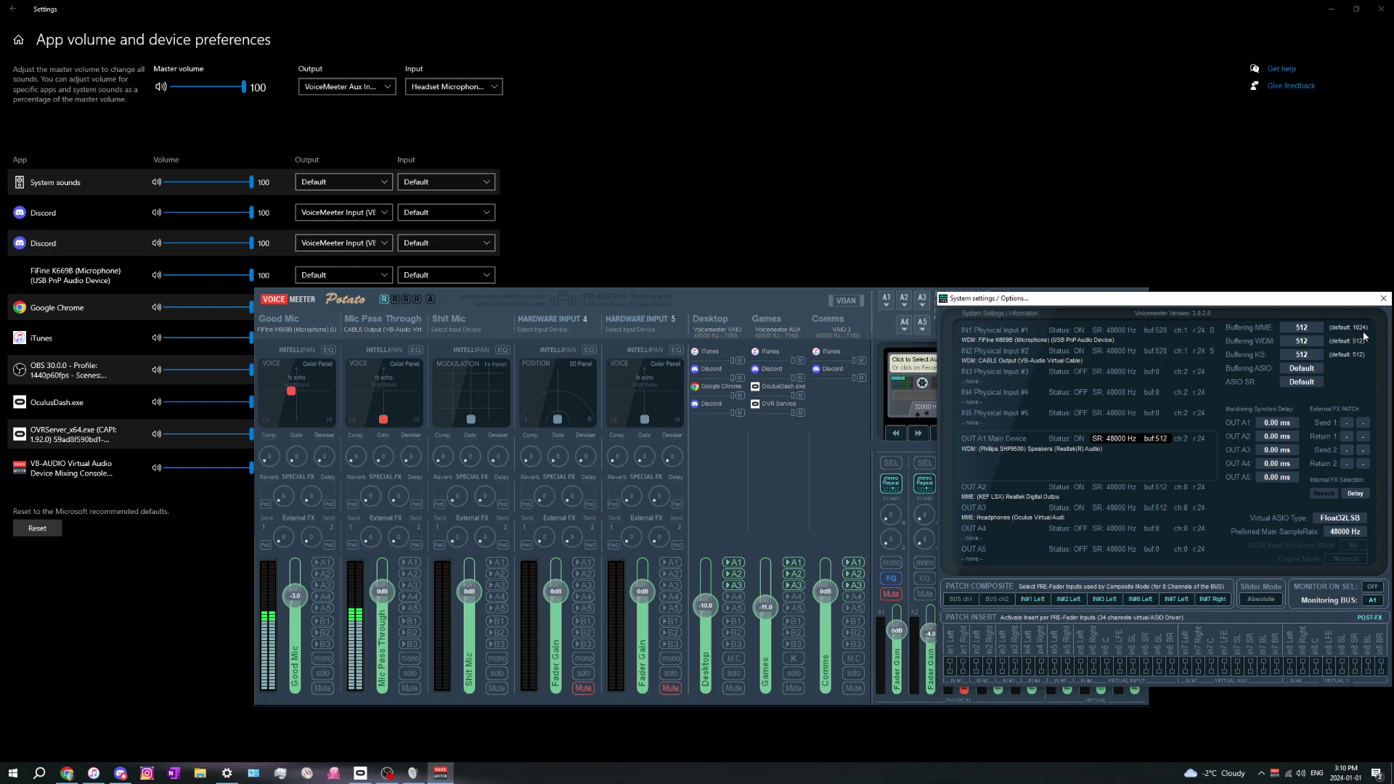
{"action": "left_click", "coordinate": [1301, 327]}
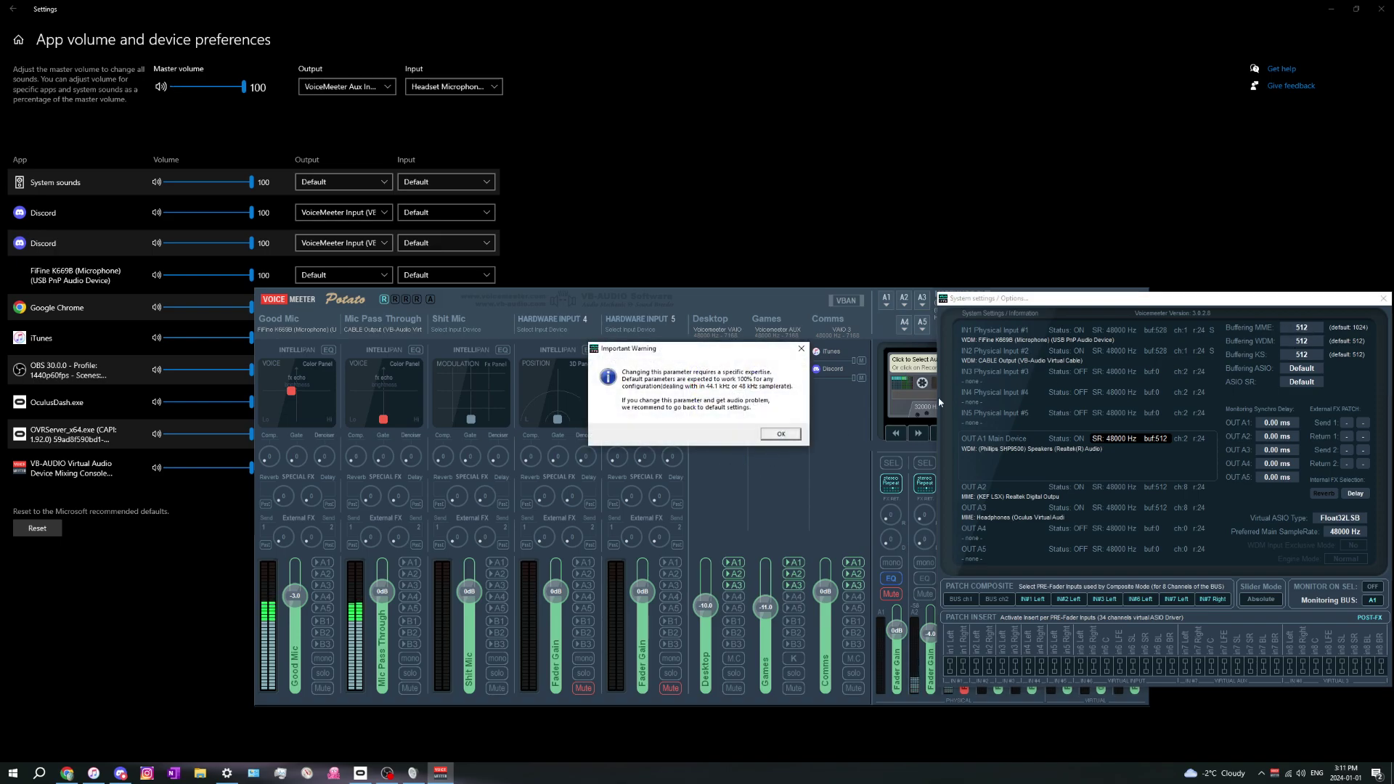
{"action": "left_click", "coordinate": [787, 434]}
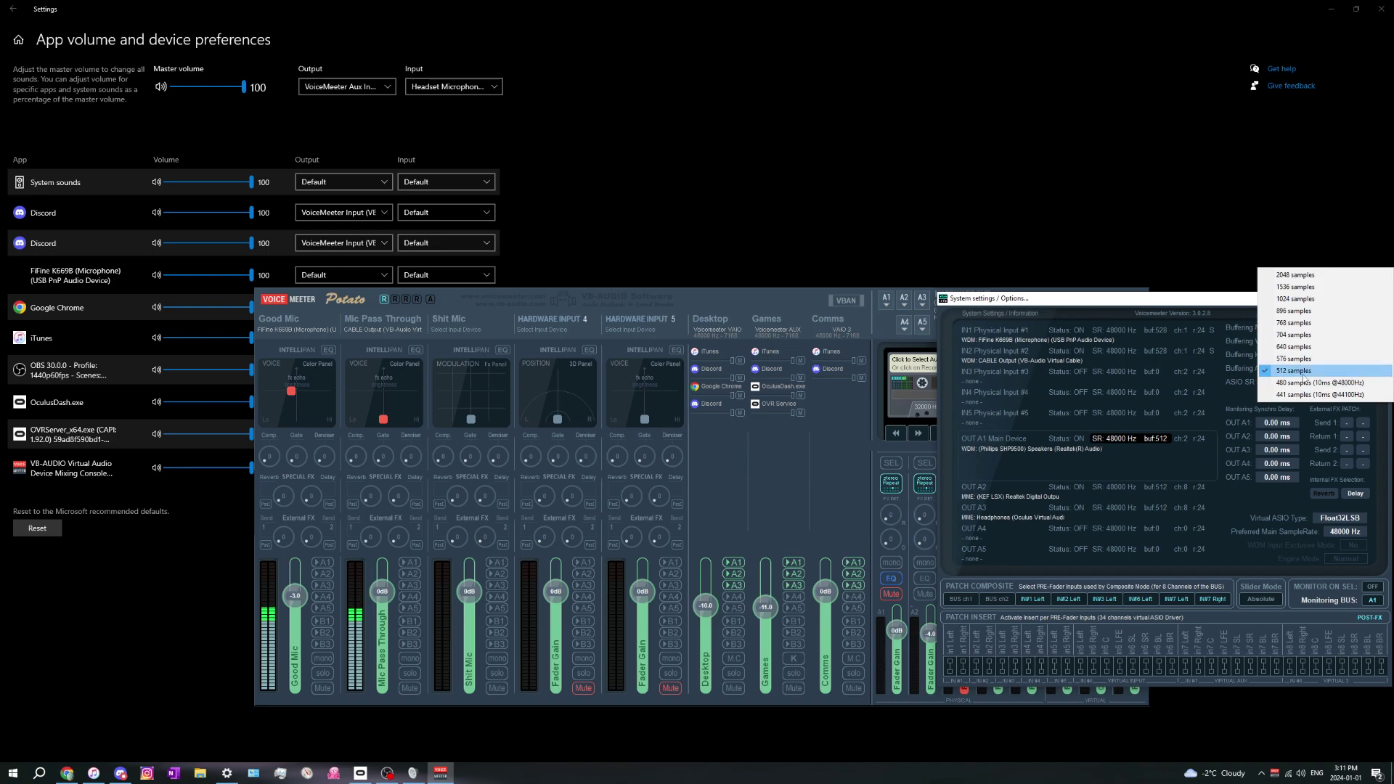
{"action": "left_click", "coordinate": [1230, 306]}
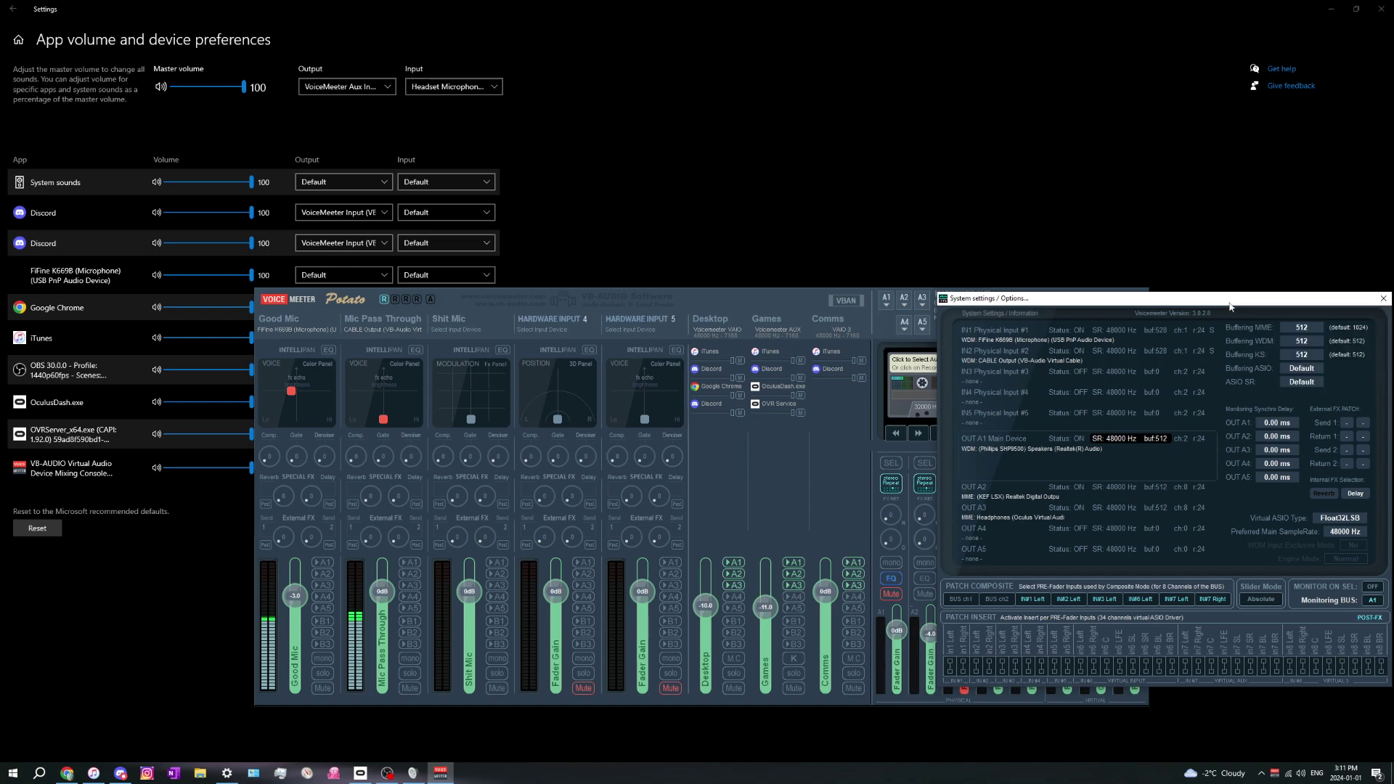
Close System Settings and review the A1, A2 and A3 device lists, A3 on MME Oculus headphones.
{"action": "left_click", "coordinate": [1384, 300]}
{"action": "left_click", "coordinate": [908, 300]}
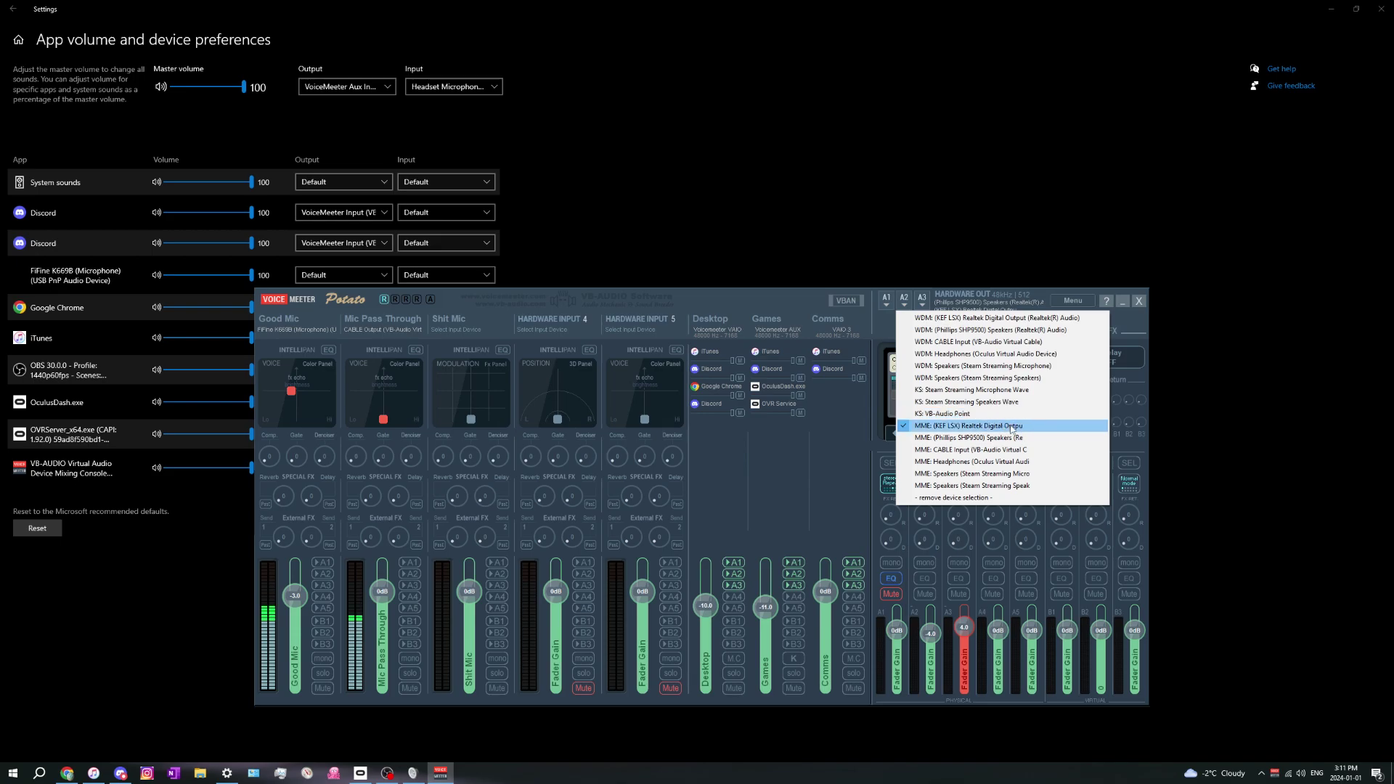
{"action": "left_click", "coordinate": [887, 307]}
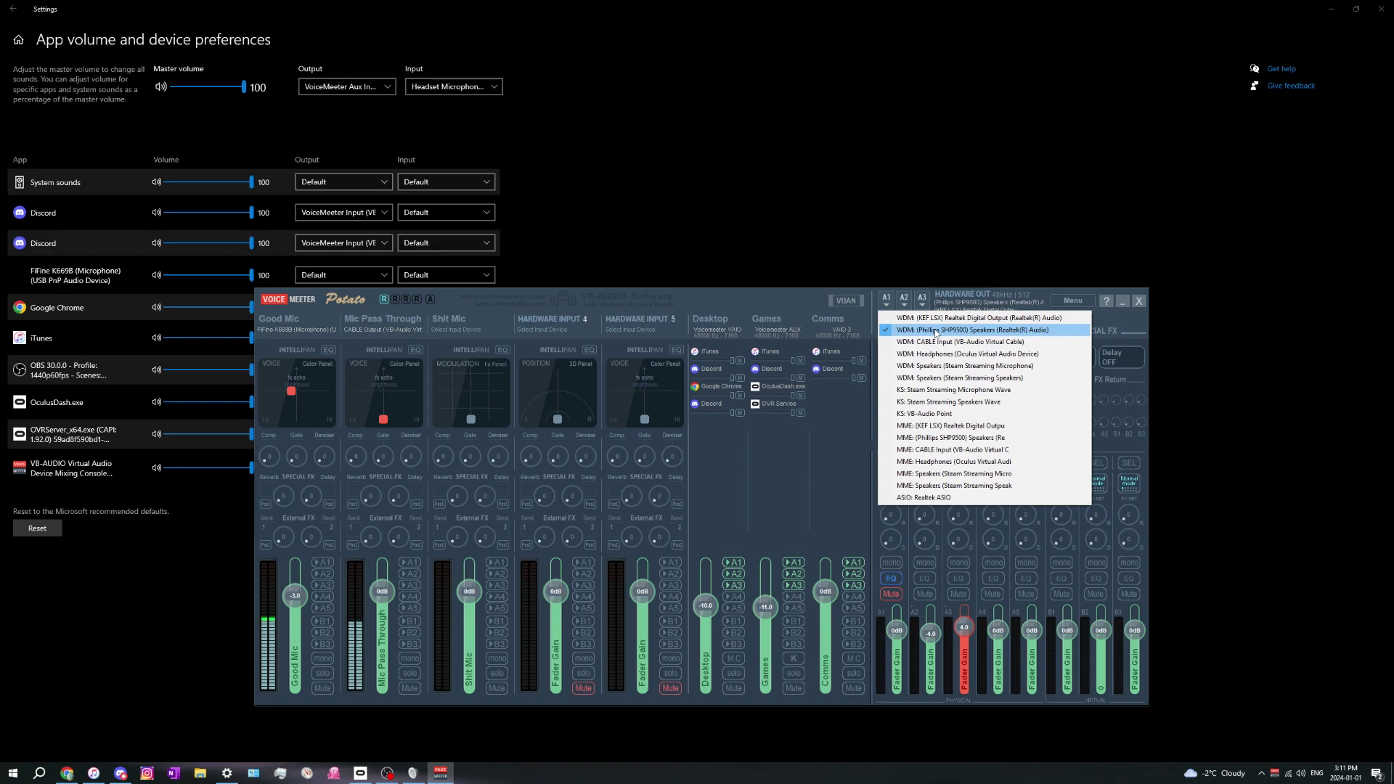
{"action": "left_click", "coordinate": [904, 305]}
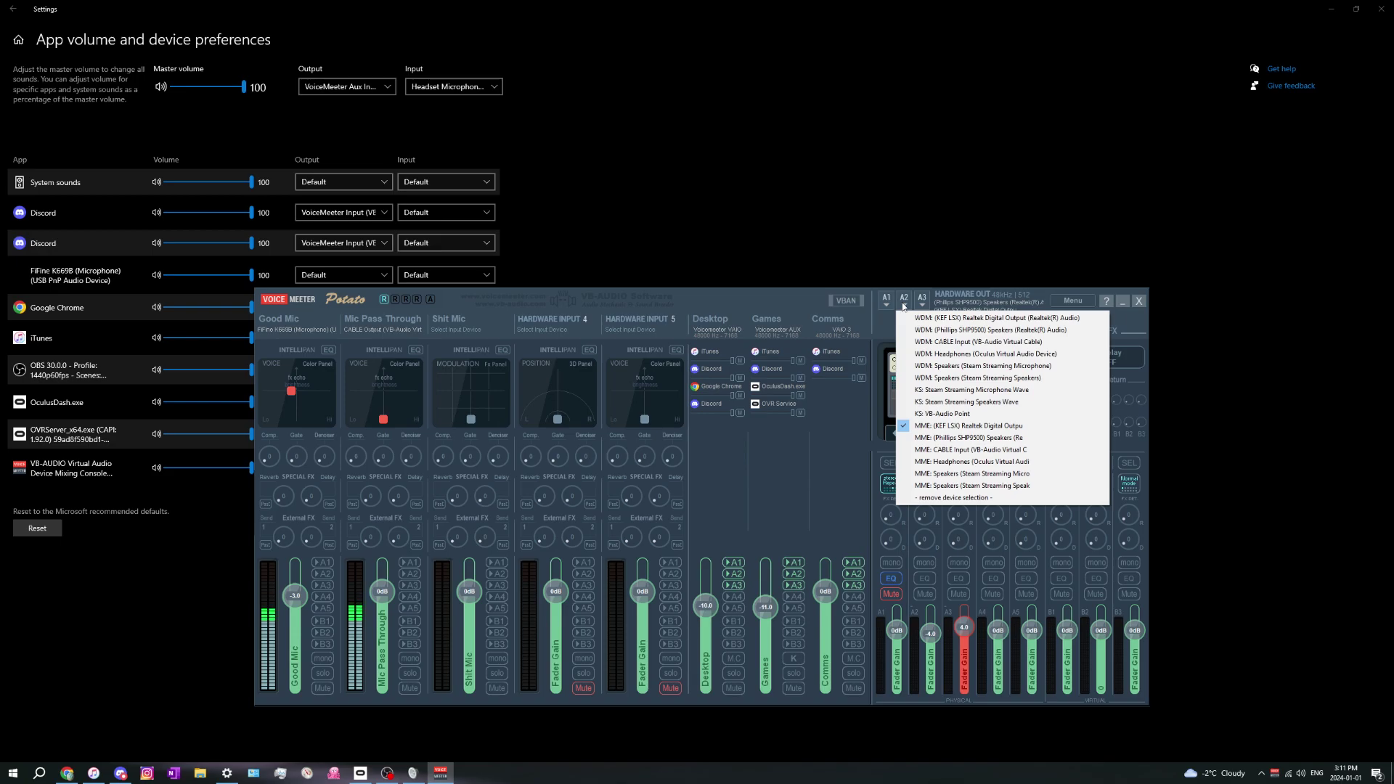
{"action": "left_click", "coordinate": [923, 304]}
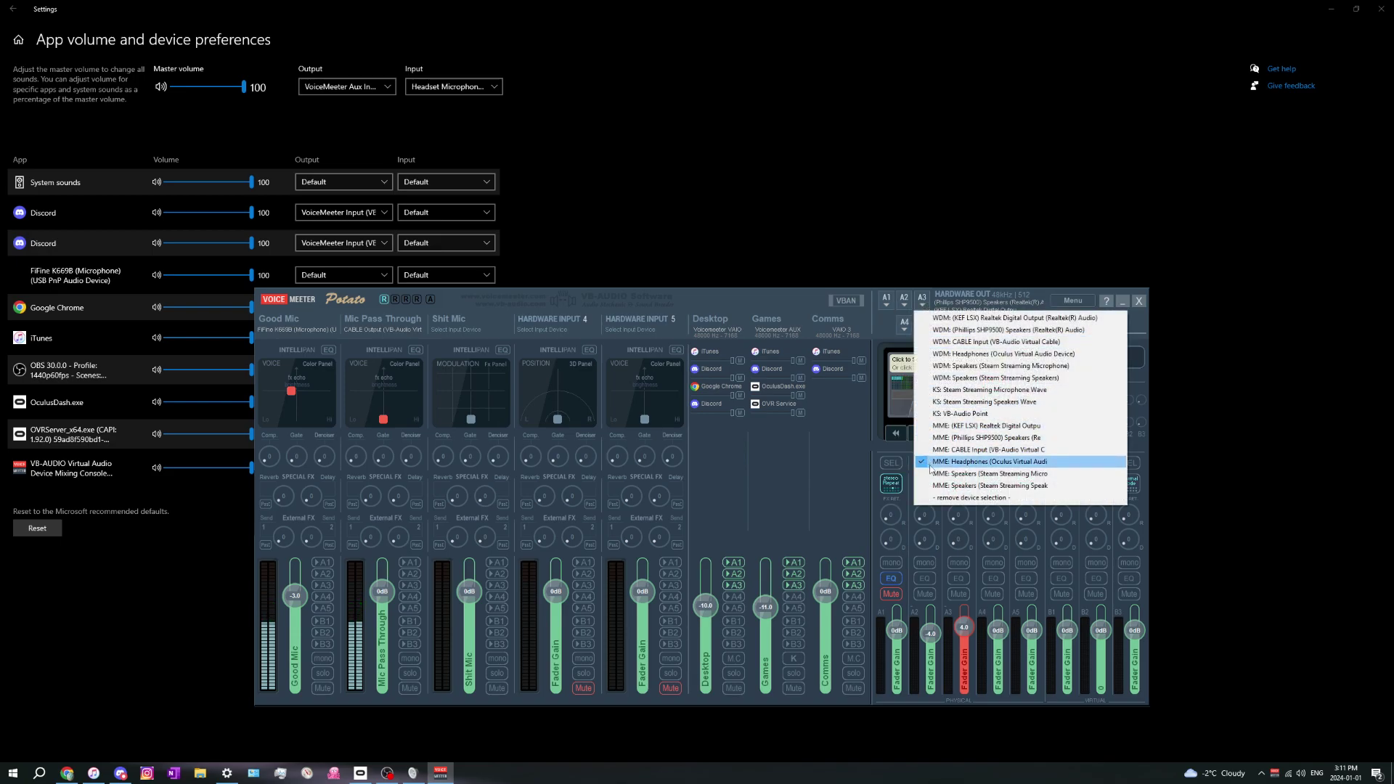
{"action": "left_click", "coordinate": [909, 304]}
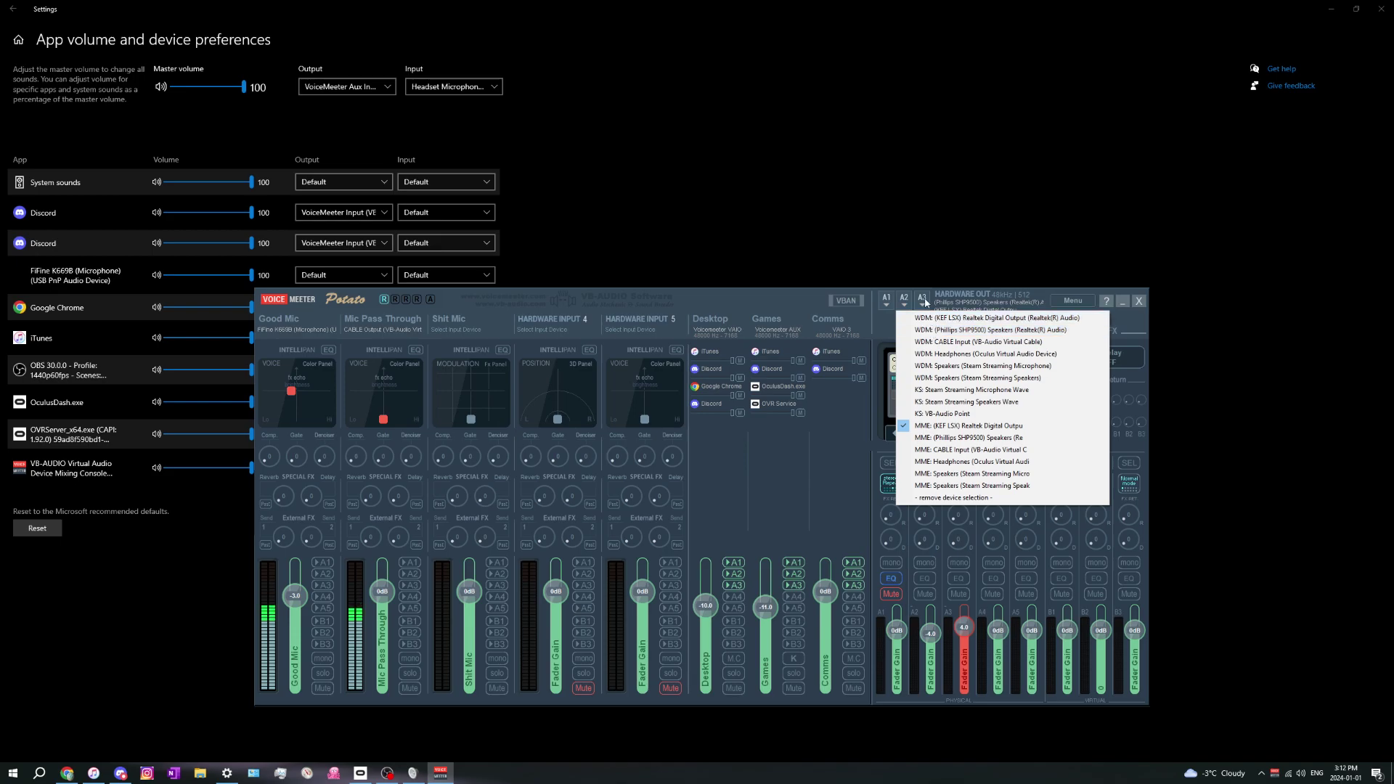
{"action": "left_click", "coordinate": [904, 301]}
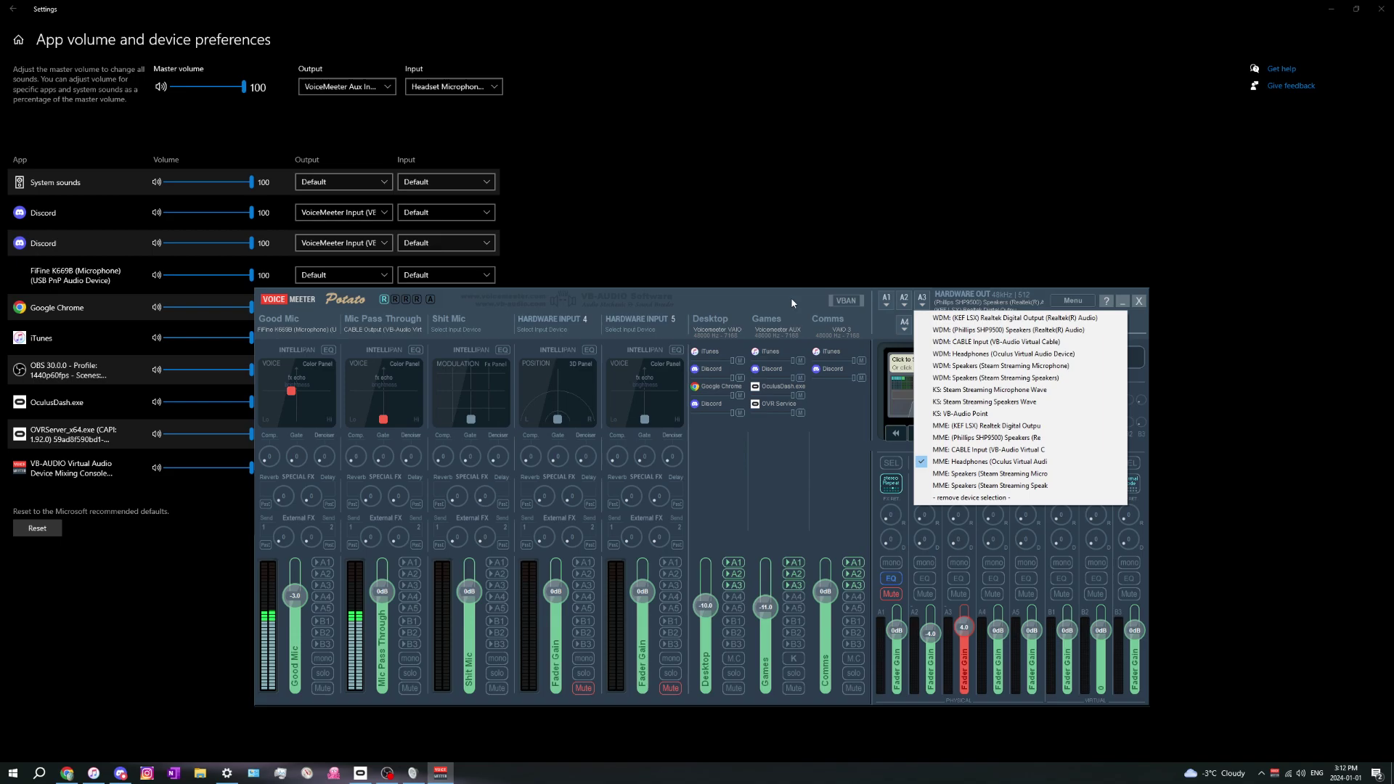
Close the A3 list and inspect output A2's devices twice, keeping MME KEF LSX.
{"action": "left_click", "coordinate": [806, 385]}
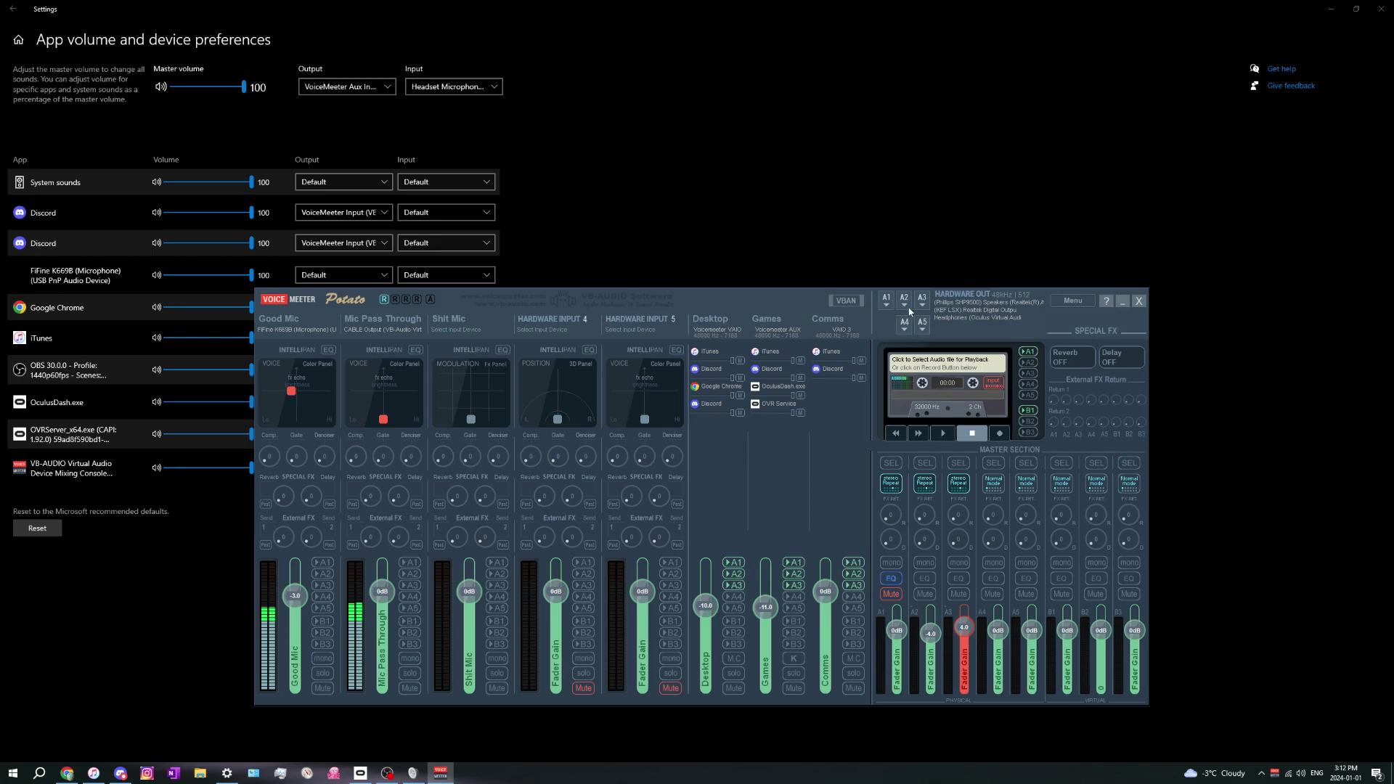
{"action": "left_click", "coordinate": [904, 305]}
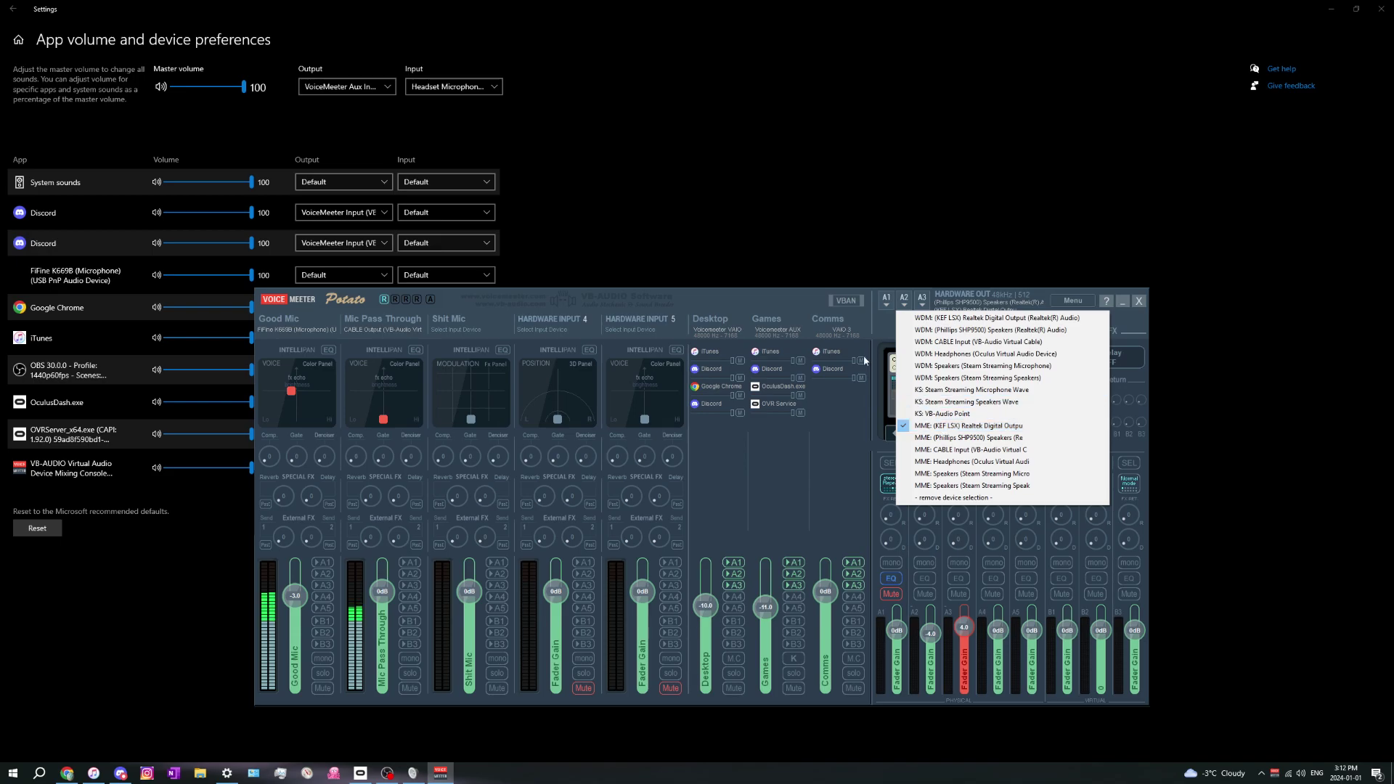
{"action": "left_click", "coordinate": [801, 306]}
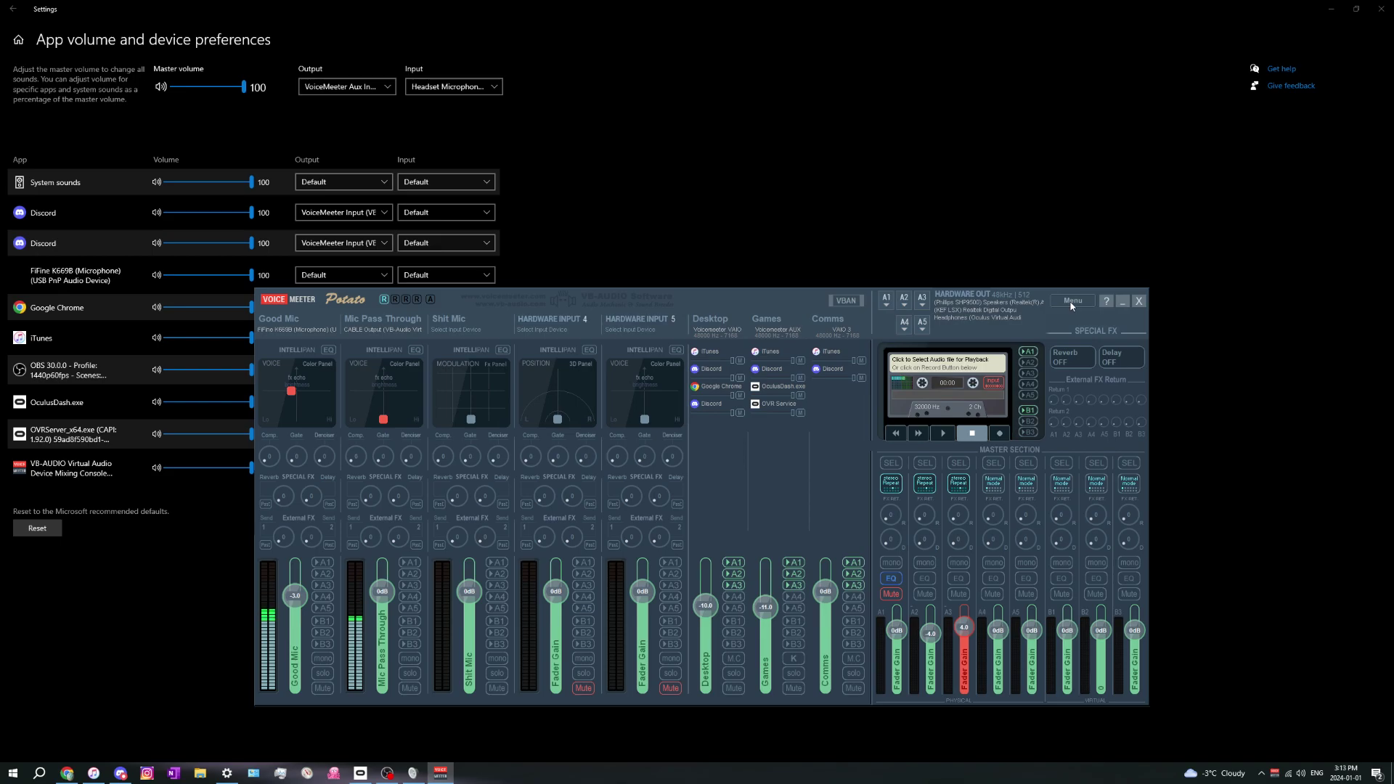
{"action": "left_click", "coordinate": [906, 305]}
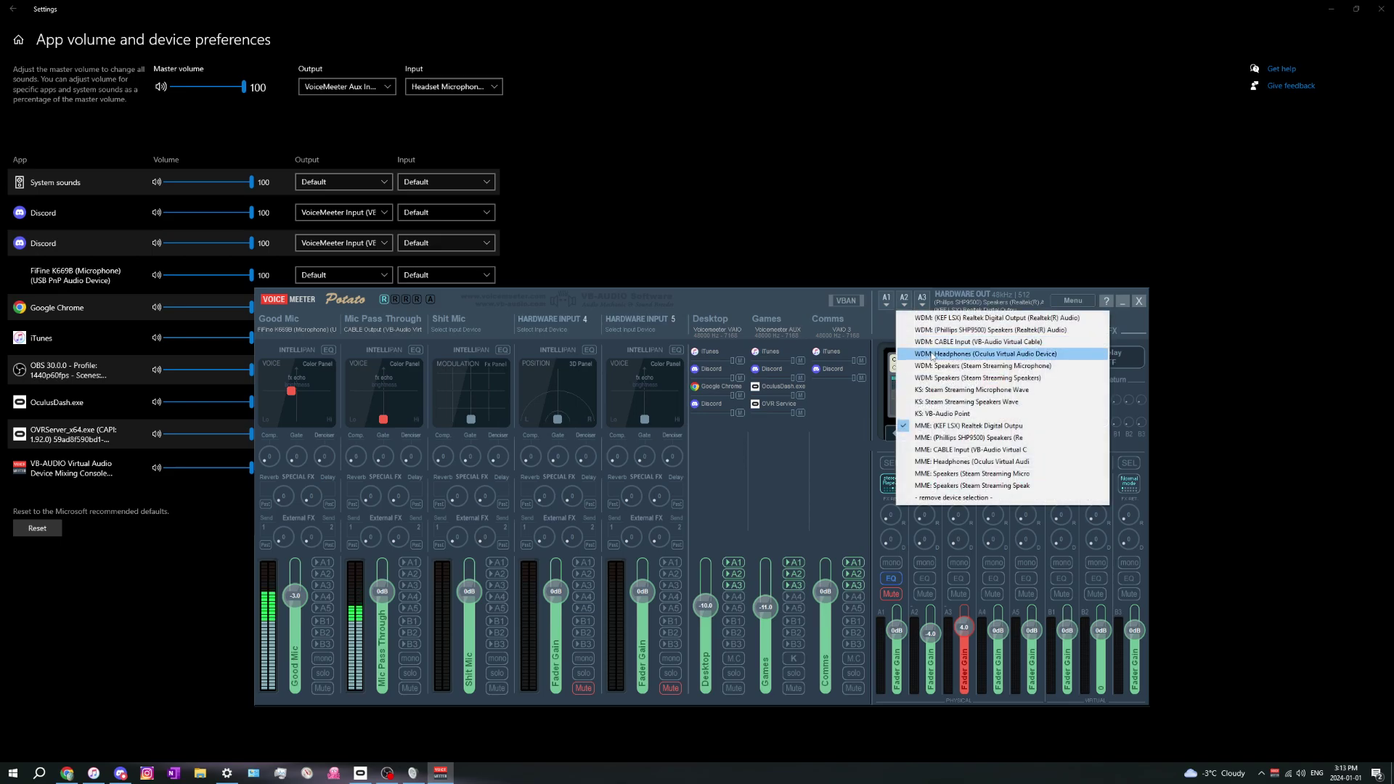
{"action": "left_click", "coordinate": [775, 311]}
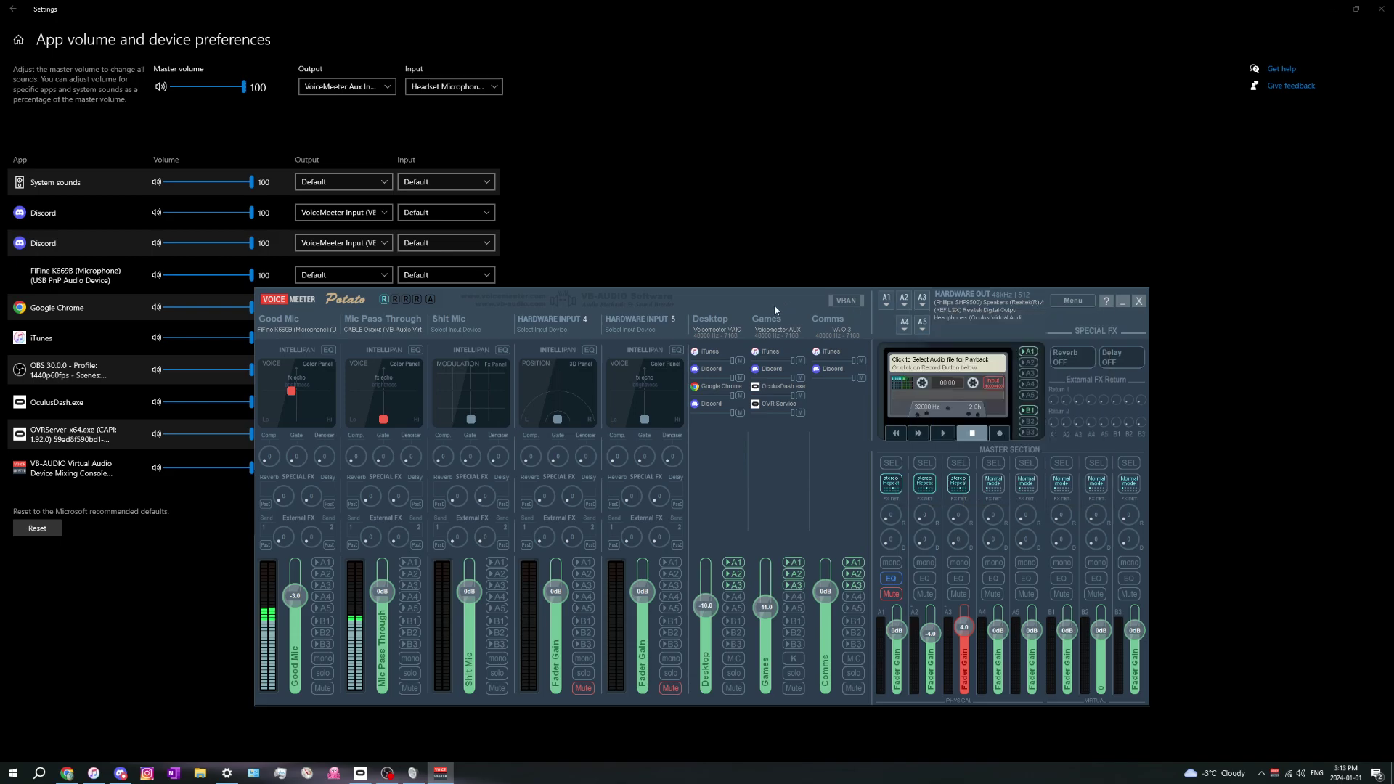